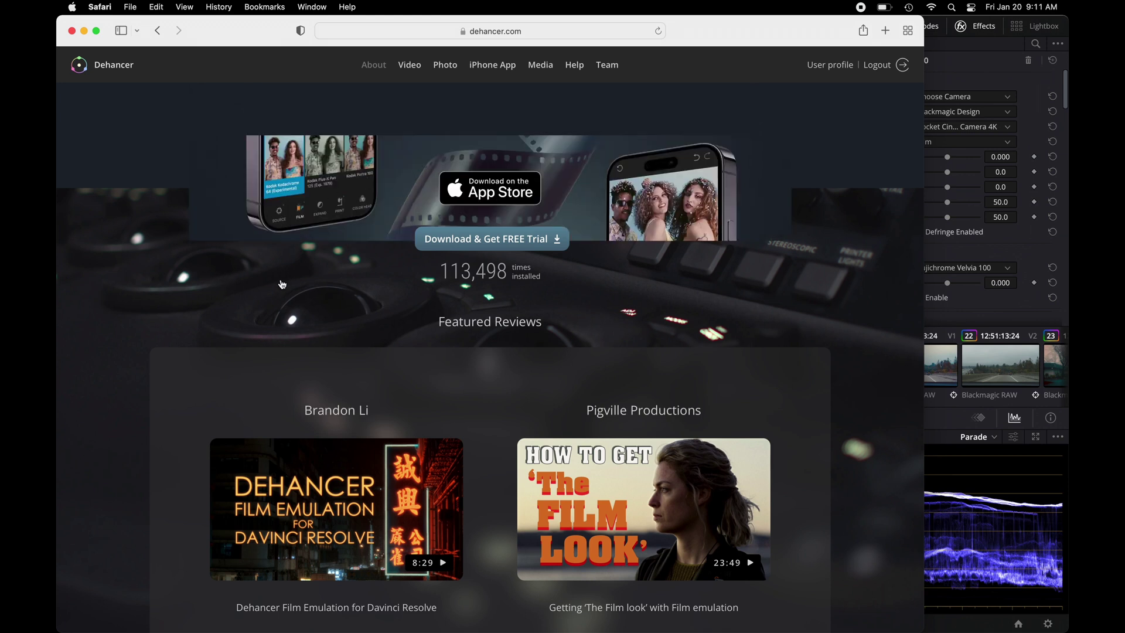
Scroll dehancer.com past Featured Reviews and the tools sections down to More details
scroll(282, 284, "down", 10)
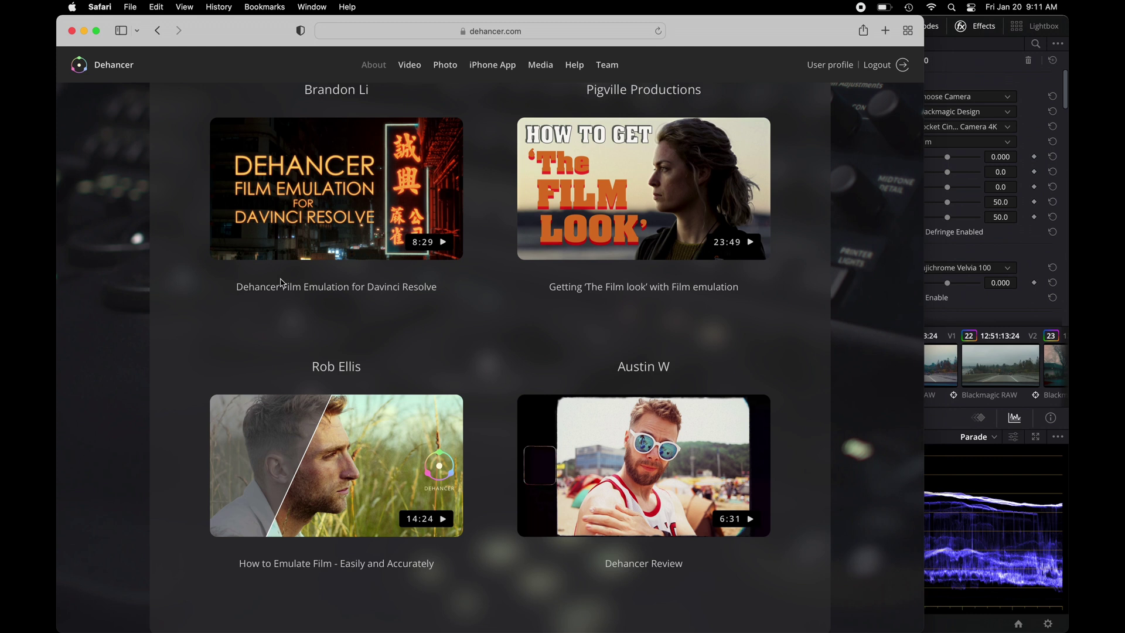
scroll(282, 284, "down", 19)
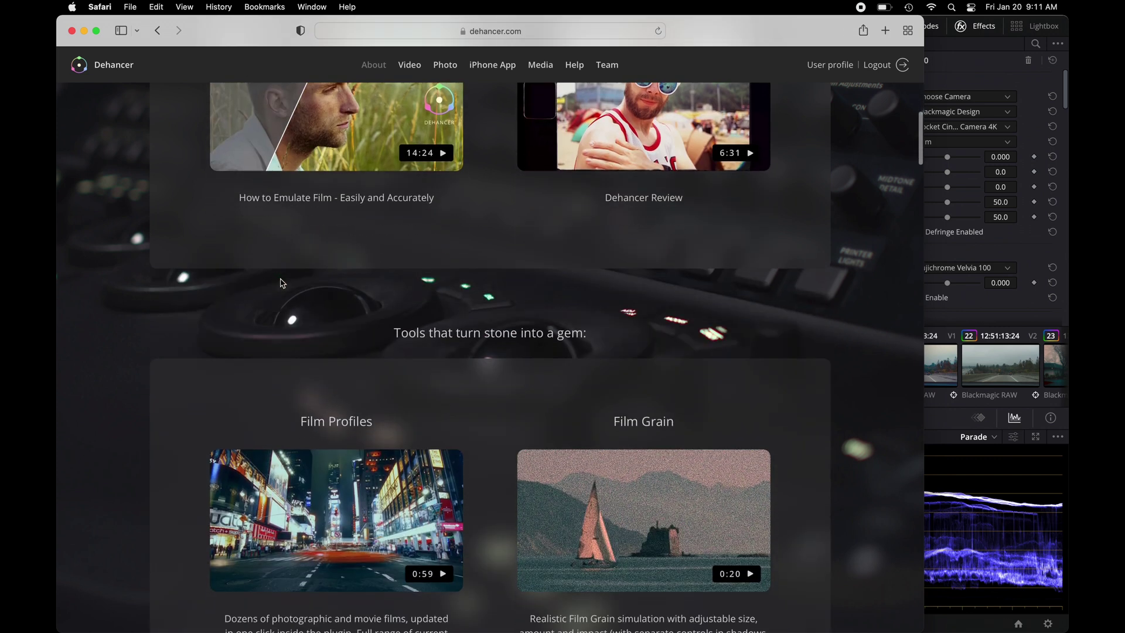
scroll(282, 284, "down", 20)
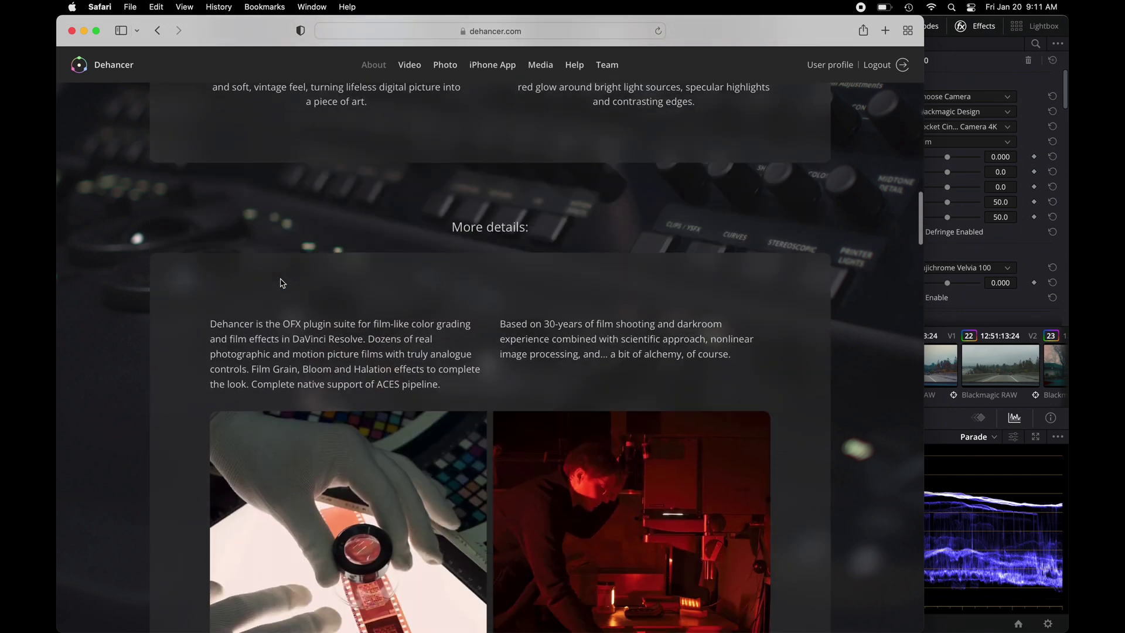
scroll(193, 313, "down", 3)
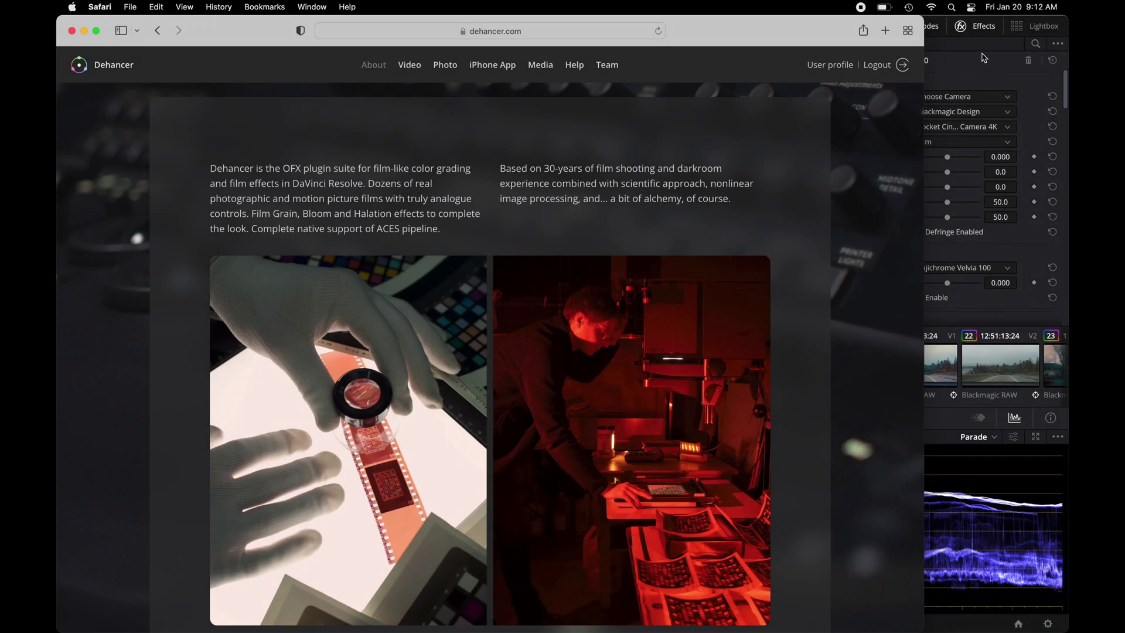
Back in Resolve, add serial node 03 and drop Film Emulation > Dehancer Pro 6.1.0 onto it
left_click(977, 52)
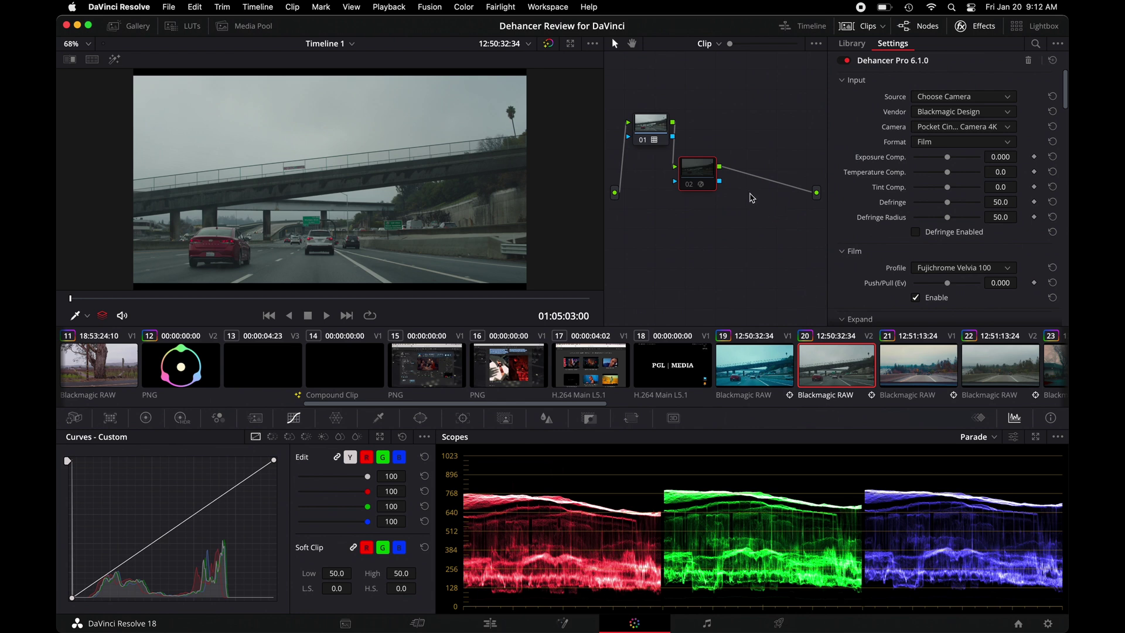
key("alt+s")
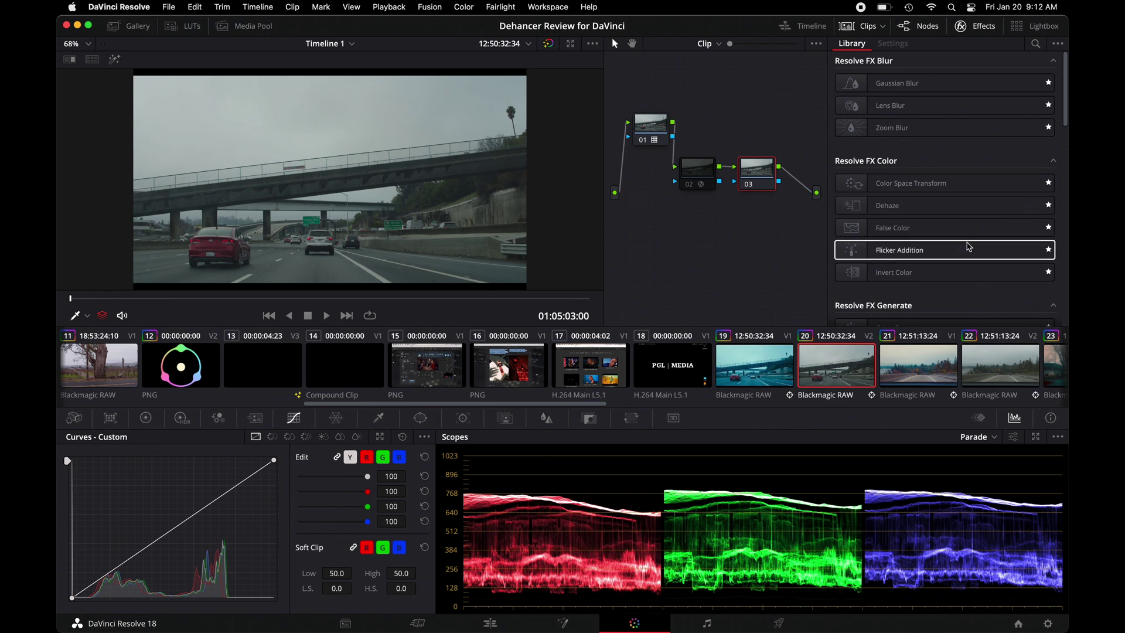
scroll(960, 246, "down", 15)
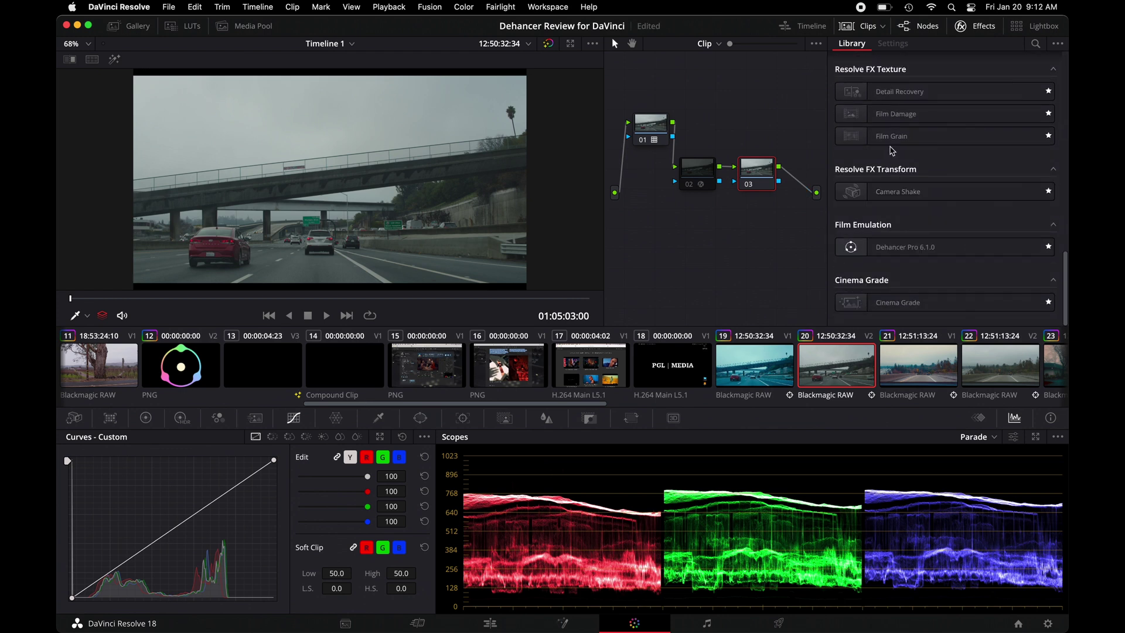
left_click(888, 243)
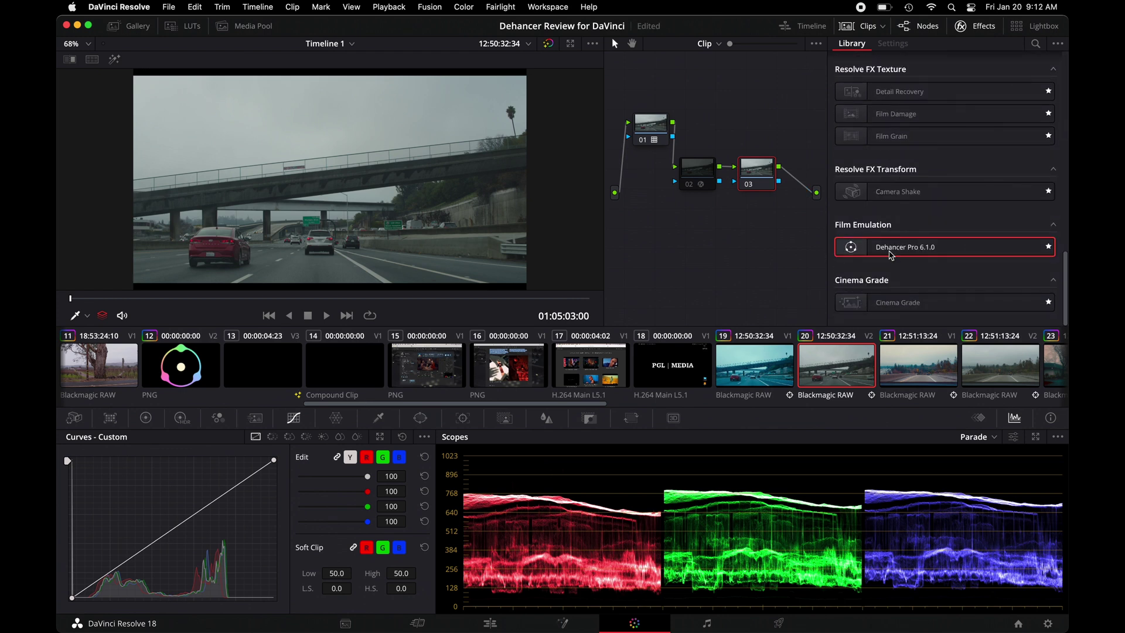
left_click_drag(885, 249, 748, 168)
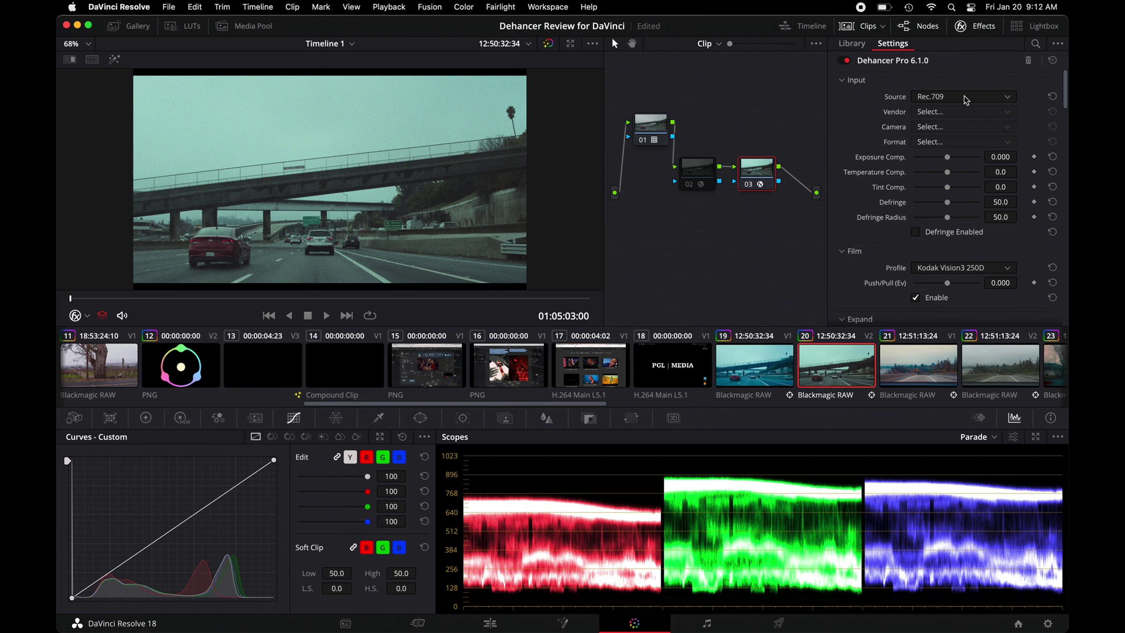
Keep Dehancer's input source at Rec.709 and compare the clip with node 03 bypassed
left_click(965, 97)
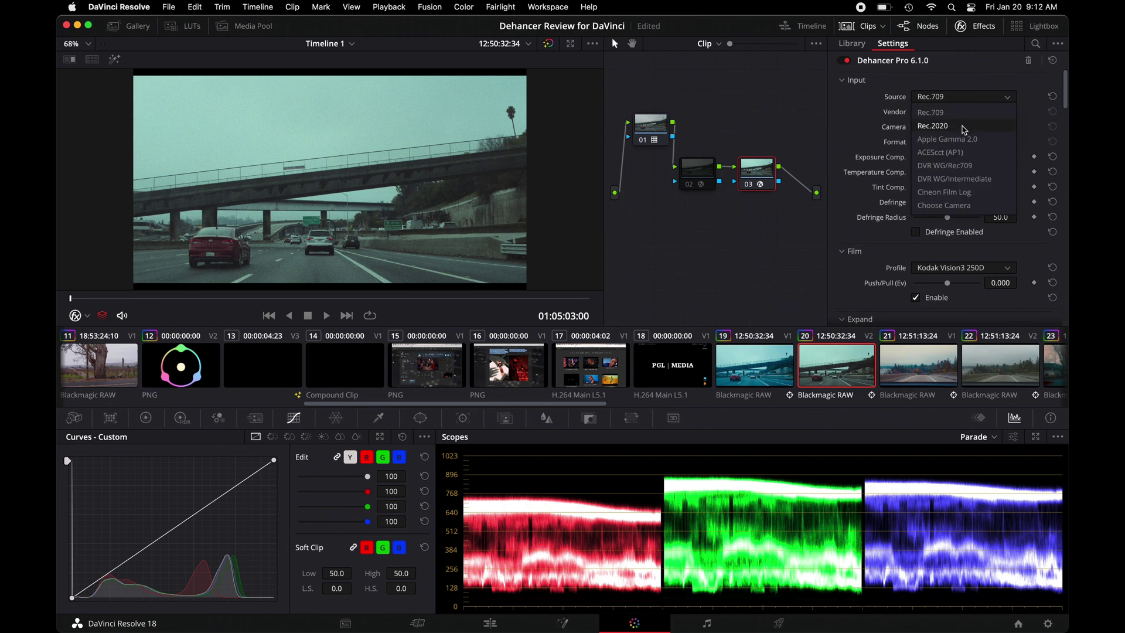
left_click(956, 112)
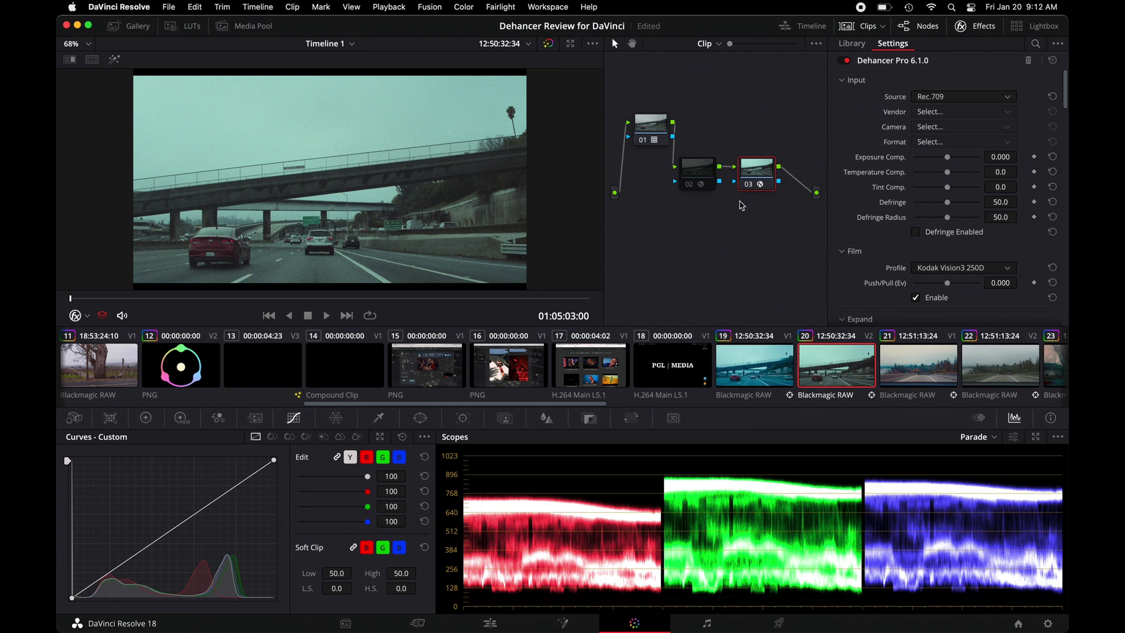
left_click(747, 186)
left_click(747, 186)
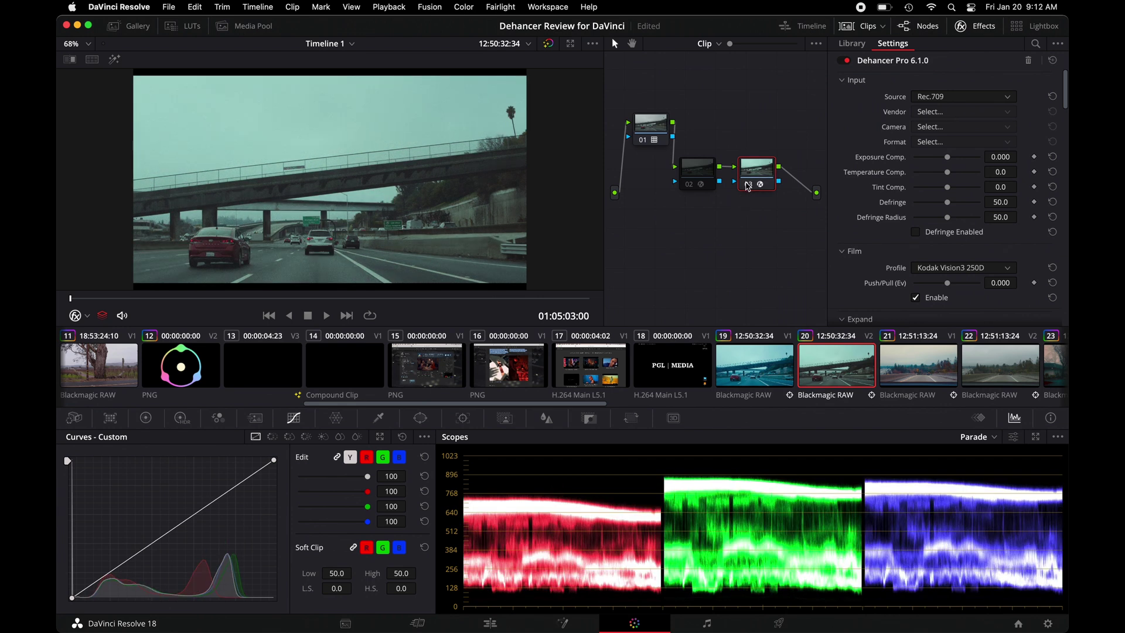
Set Dehancer's input to Choose Camera, Blackmagic Design Pocket Cinema Camera 4K, Film format, then compare
left_click(956, 98)
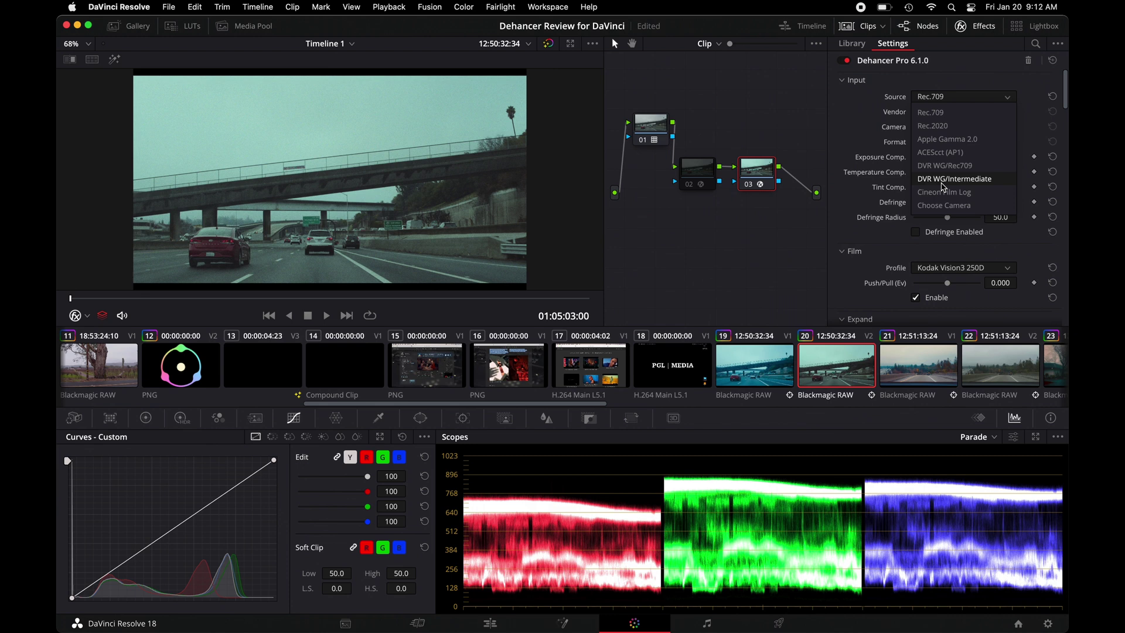
left_click(944, 205)
left_click(950, 121)
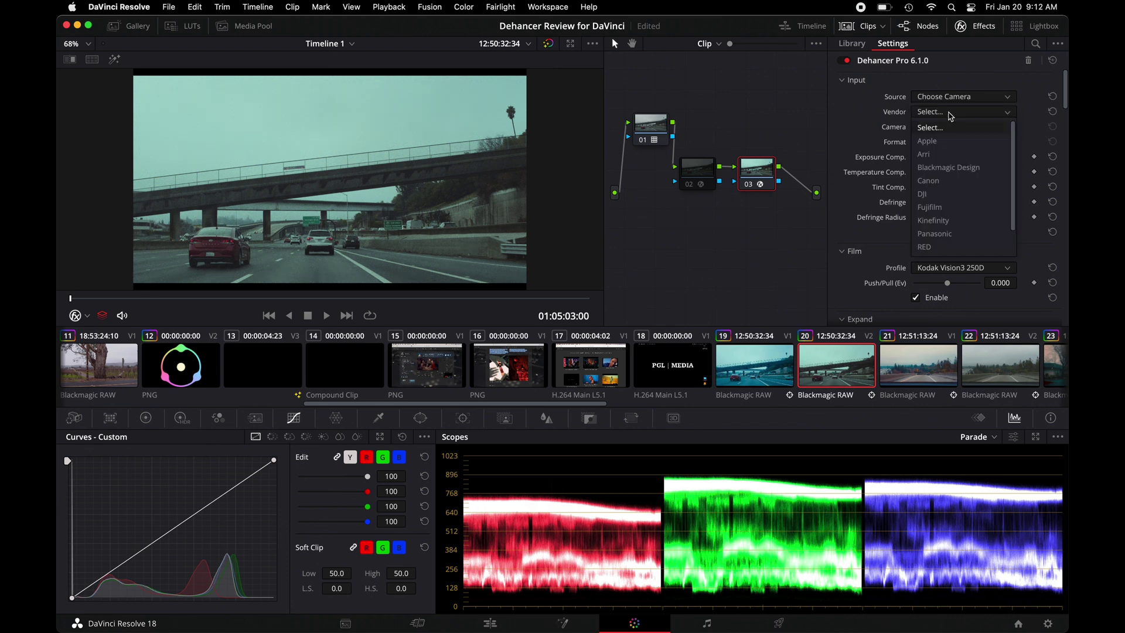
left_click(952, 170)
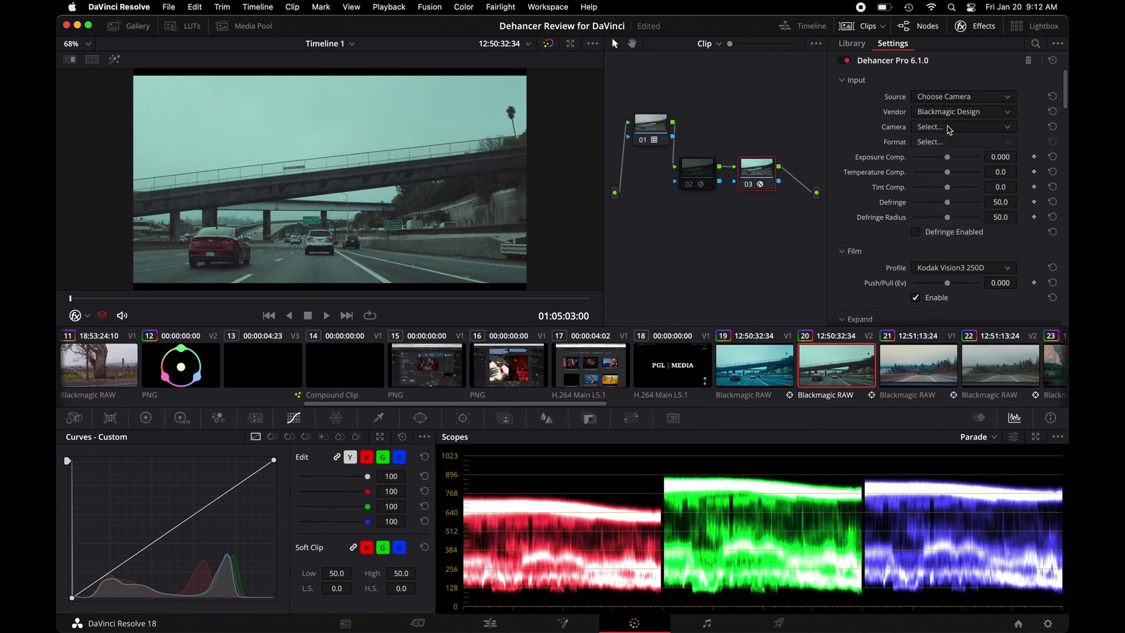
left_click(950, 129)
left_click(948, 154)
left_click(949, 146)
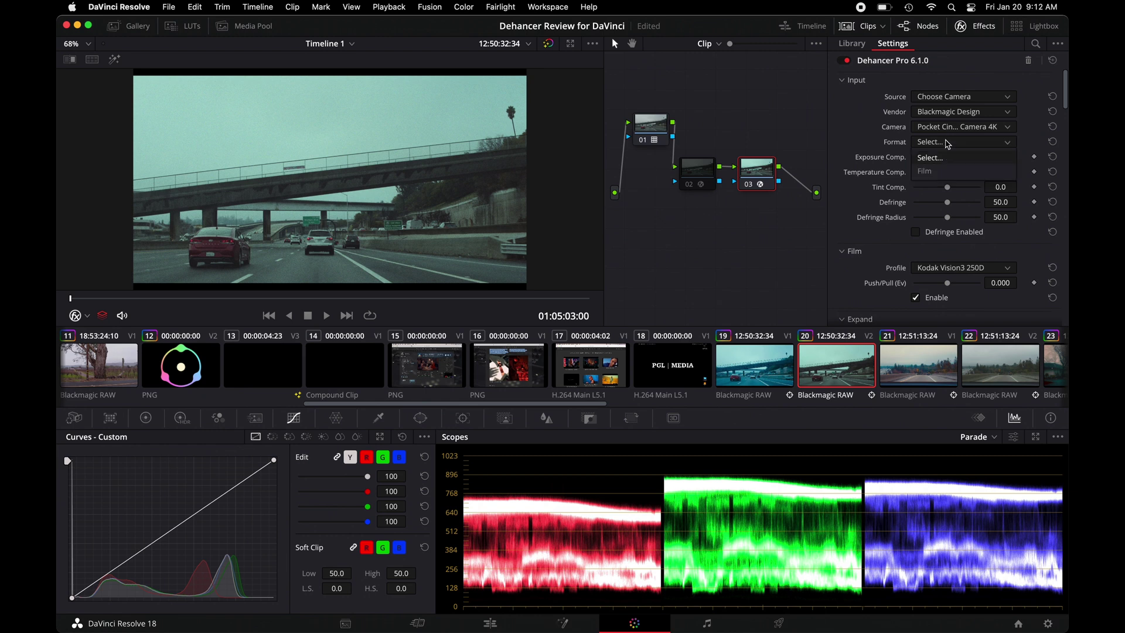
left_click(947, 170)
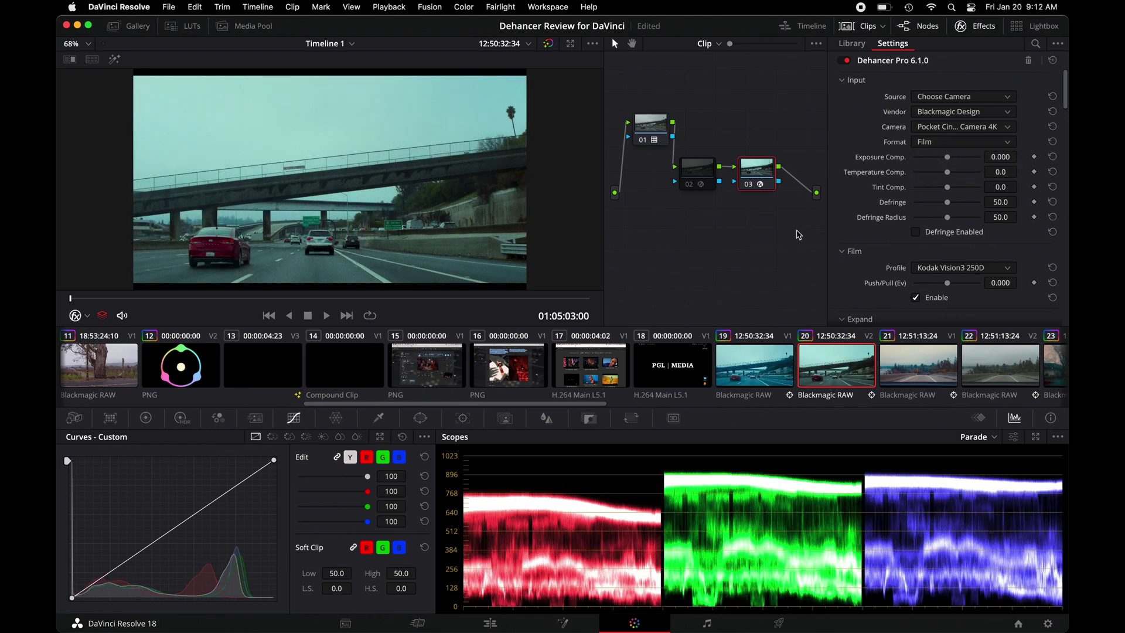
left_click(750, 185)
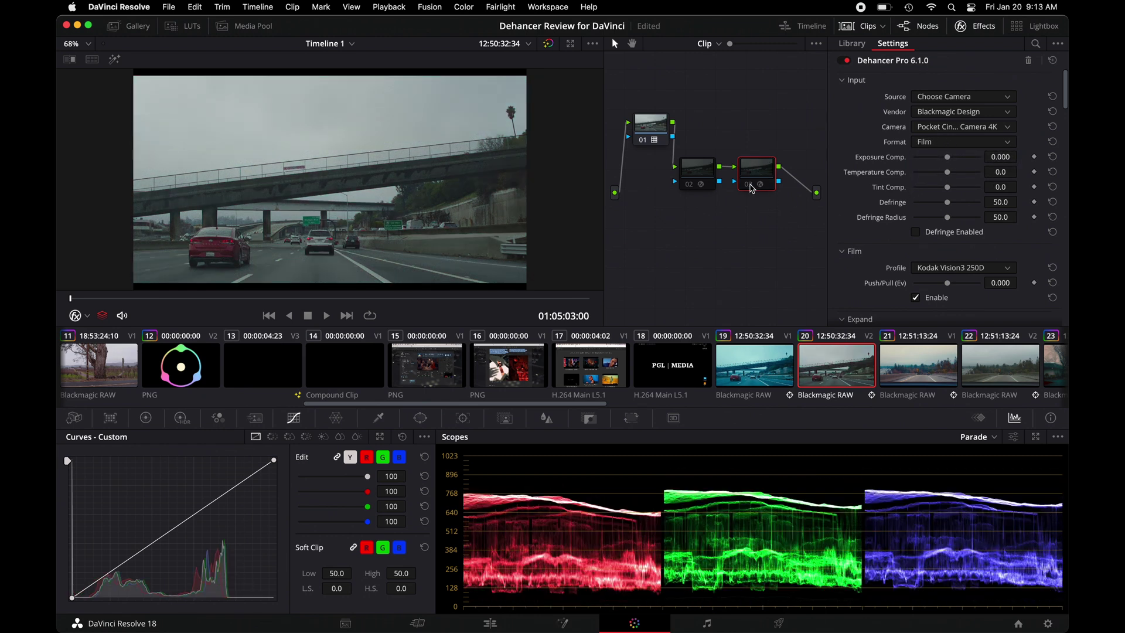
Re-enable node 03 and try Agfa Agfacolor 100 as the Dehancer film profile
left_click(750, 185)
scroll(920, 223, "down", 2)
scroll(919, 223, "down", 2)
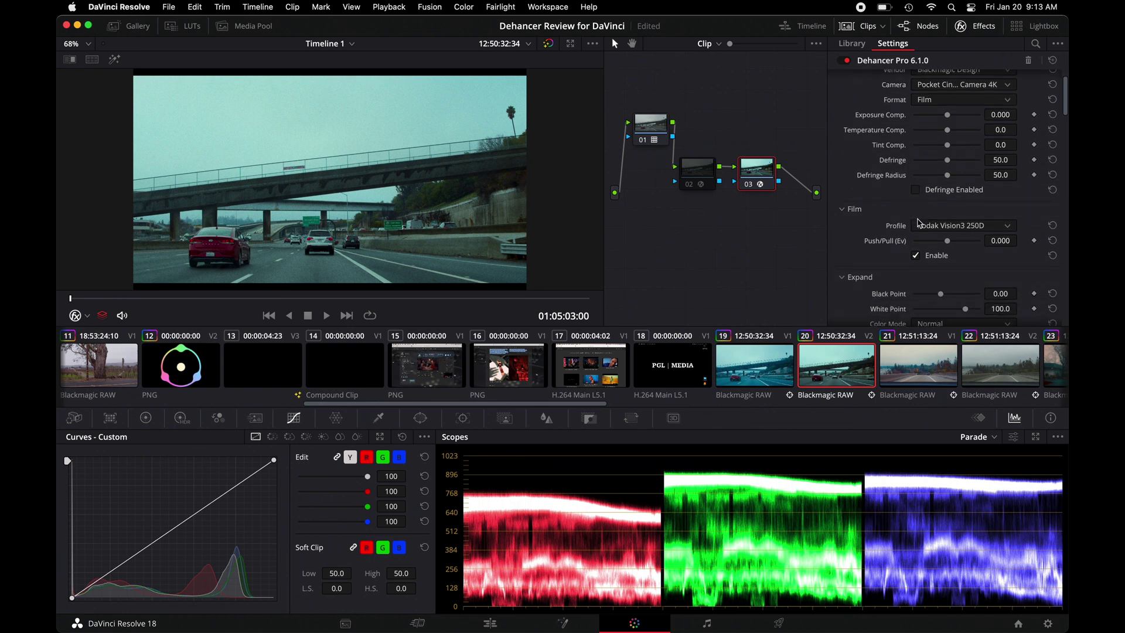
scroll(919, 224, "up", 1)
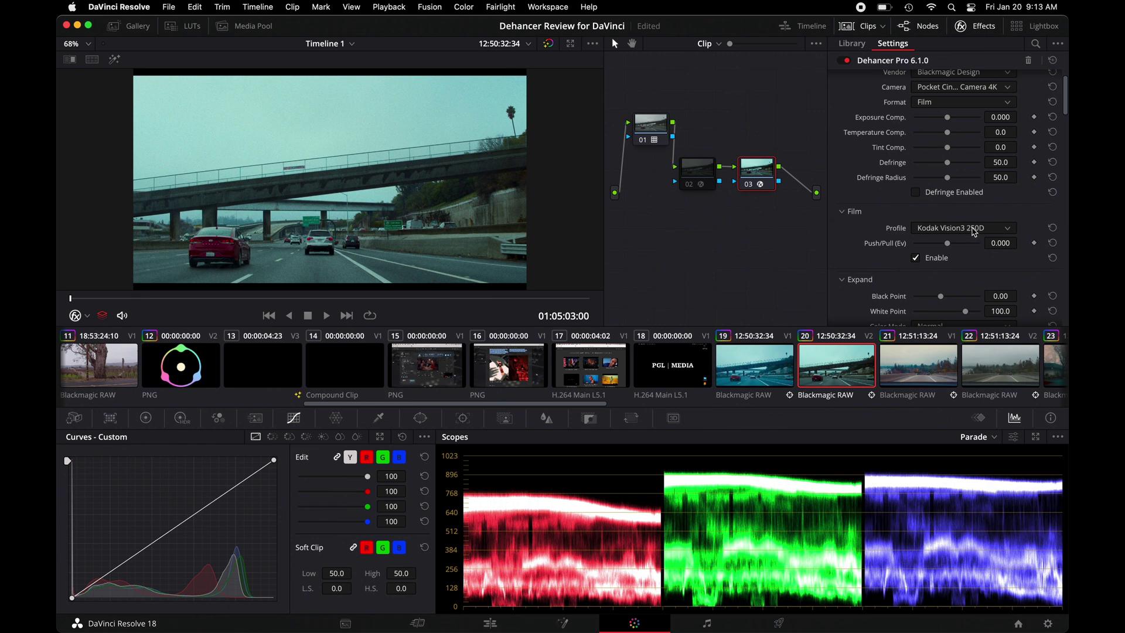
left_click(974, 229)
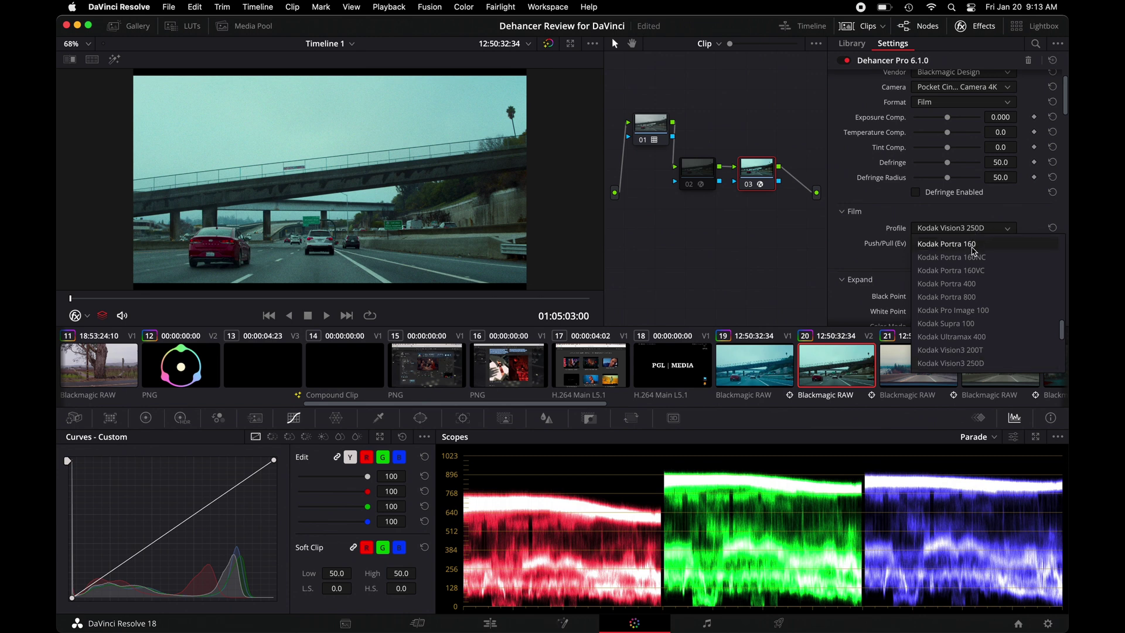
scroll(973, 250, "up", 10)
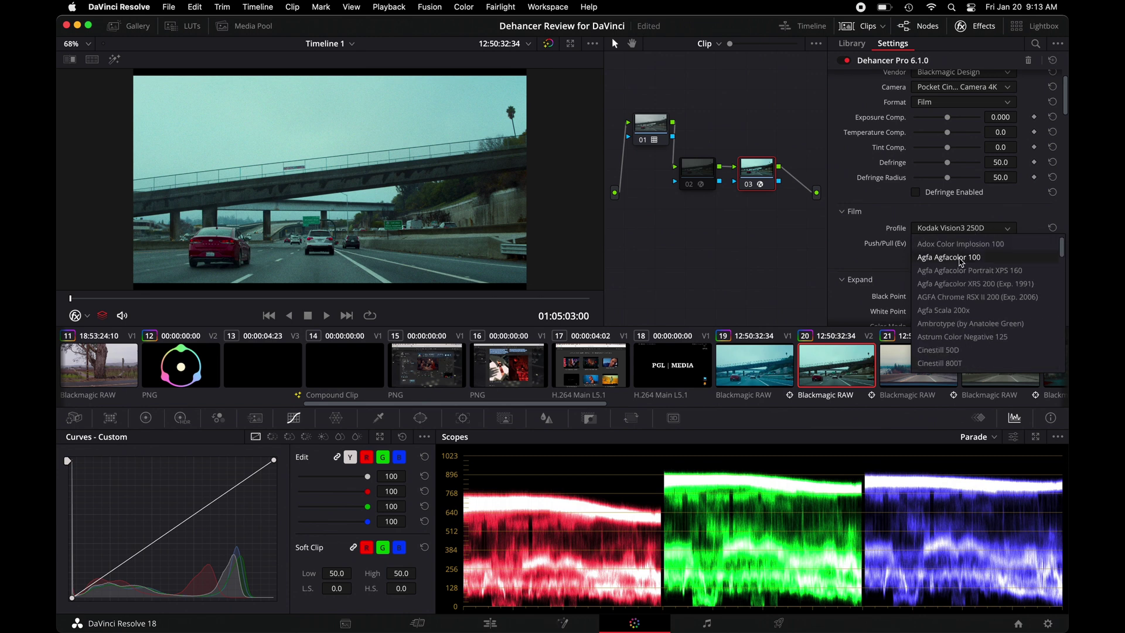
left_click(961, 260)
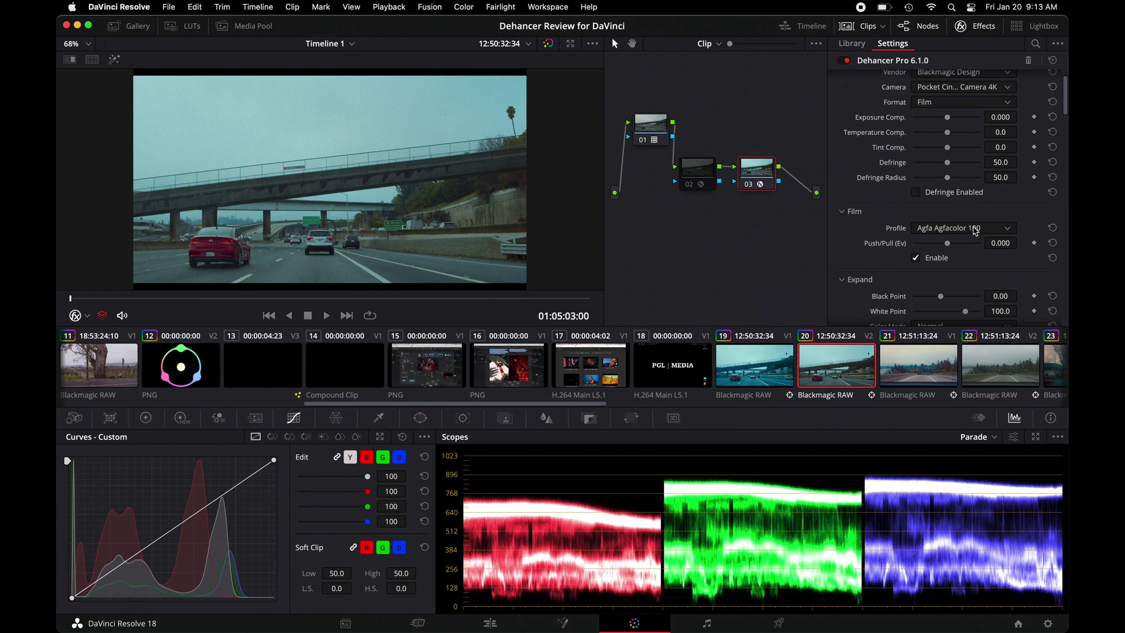
Try Agfa Scala 200x with a push, reset Push/Pull to 0, then choose Cinestill 50D
left_click(974, 229)
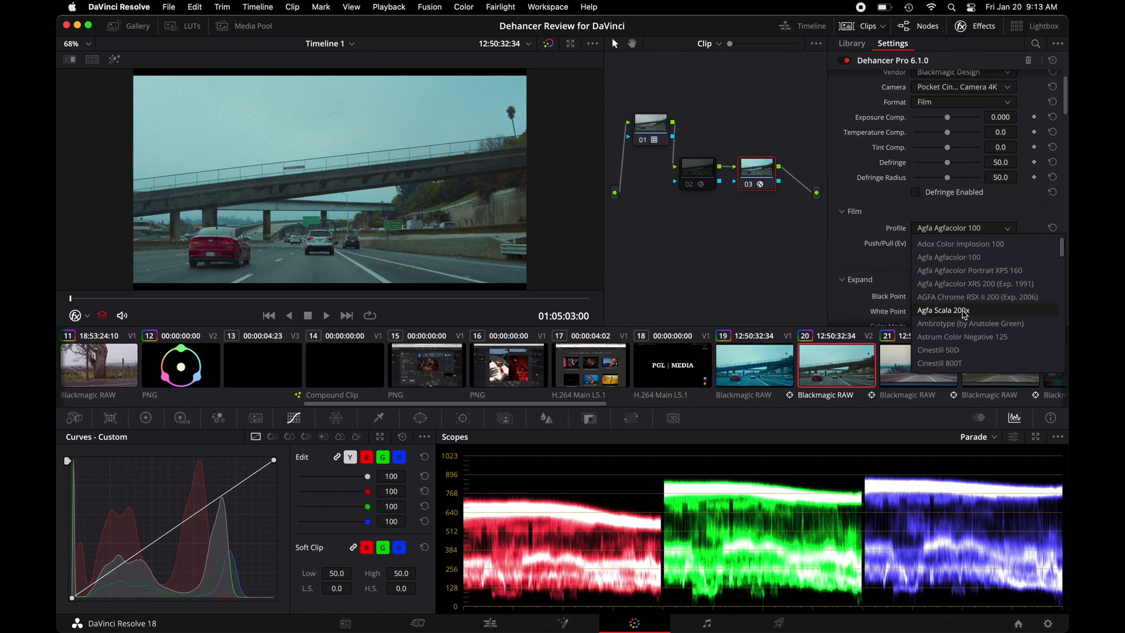
left_click(963, 310)
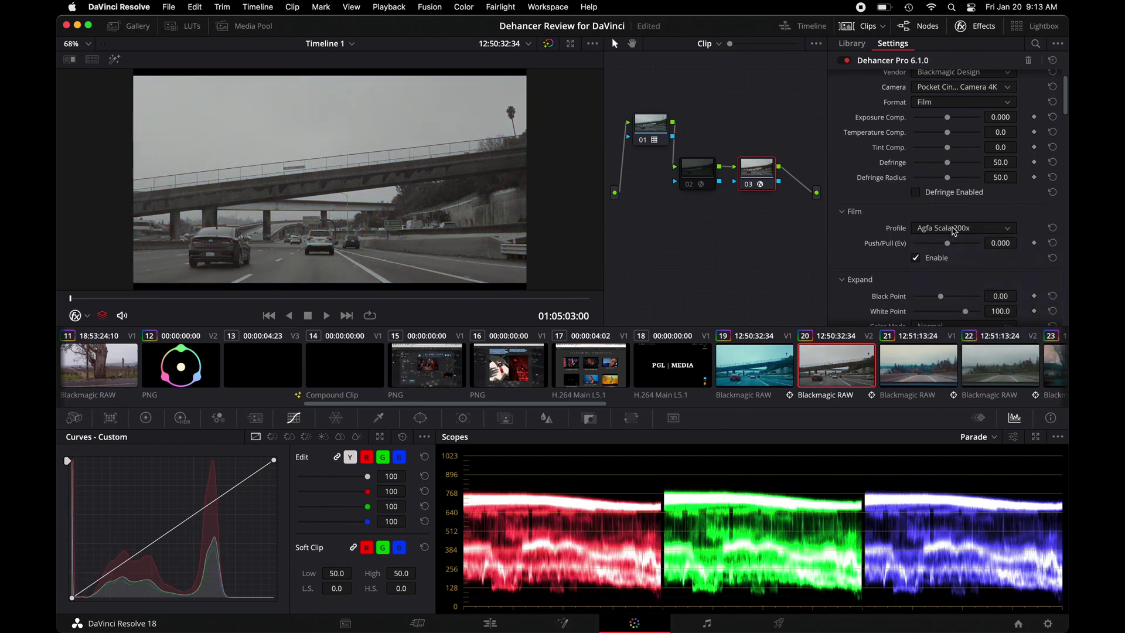
mouse_move(947, 243)
left_mouse_down()
mouse_move(976, 244)
mouse_move(917, 248)
mouse_move(959, 248)
left_mouse_up()
left_click(1053, 242)
left_click(973, 229)
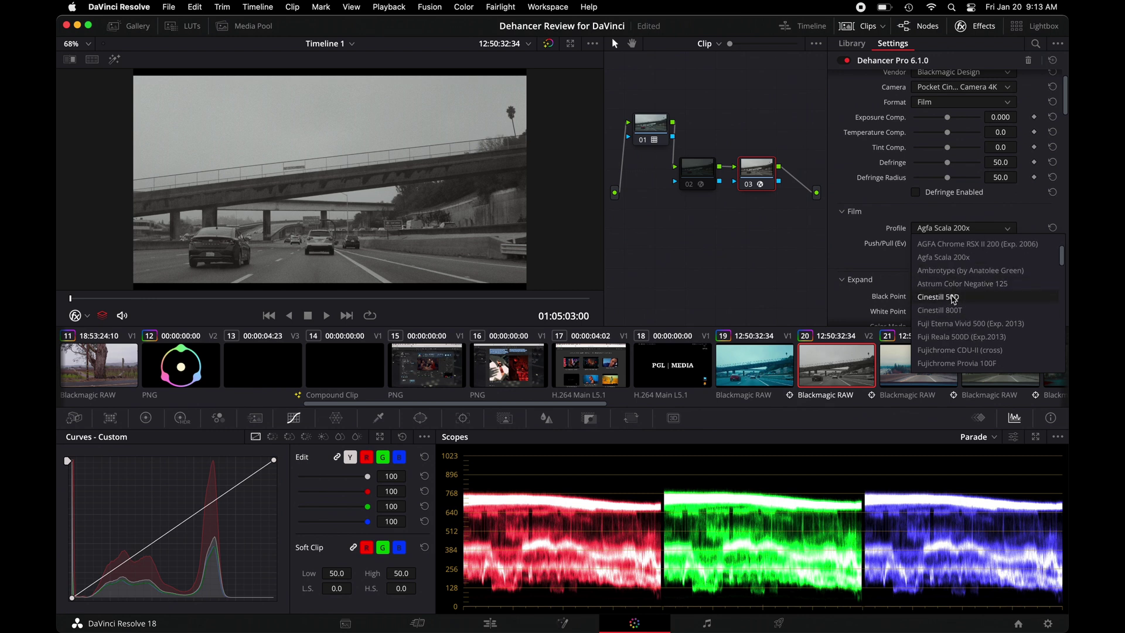
left_click(954, 298)
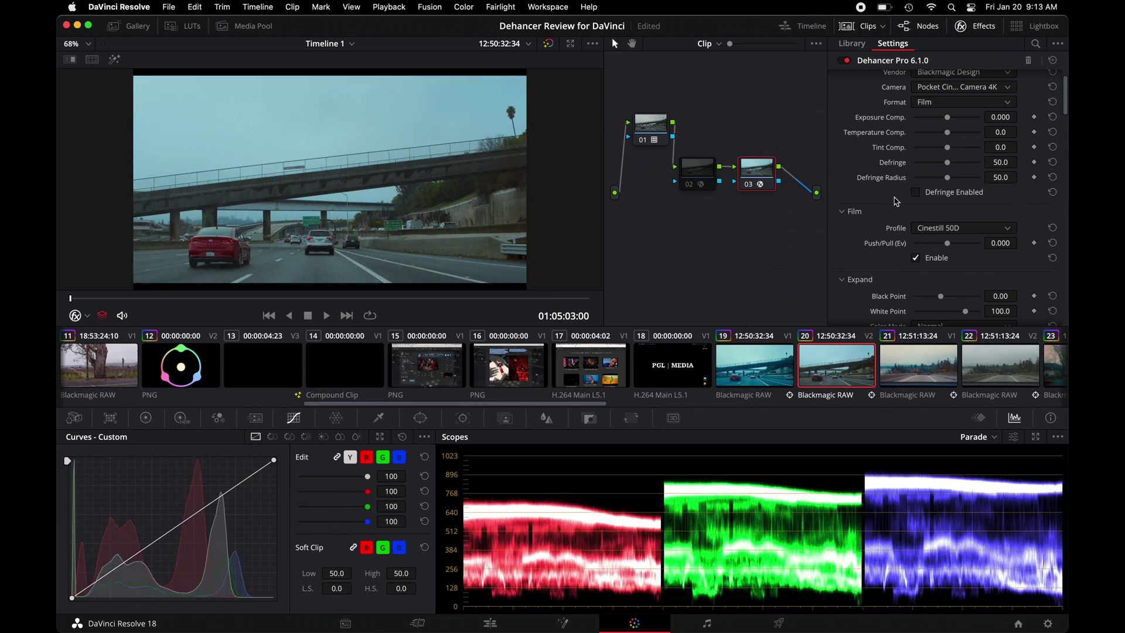
scroll(968, 234, "down", 5)
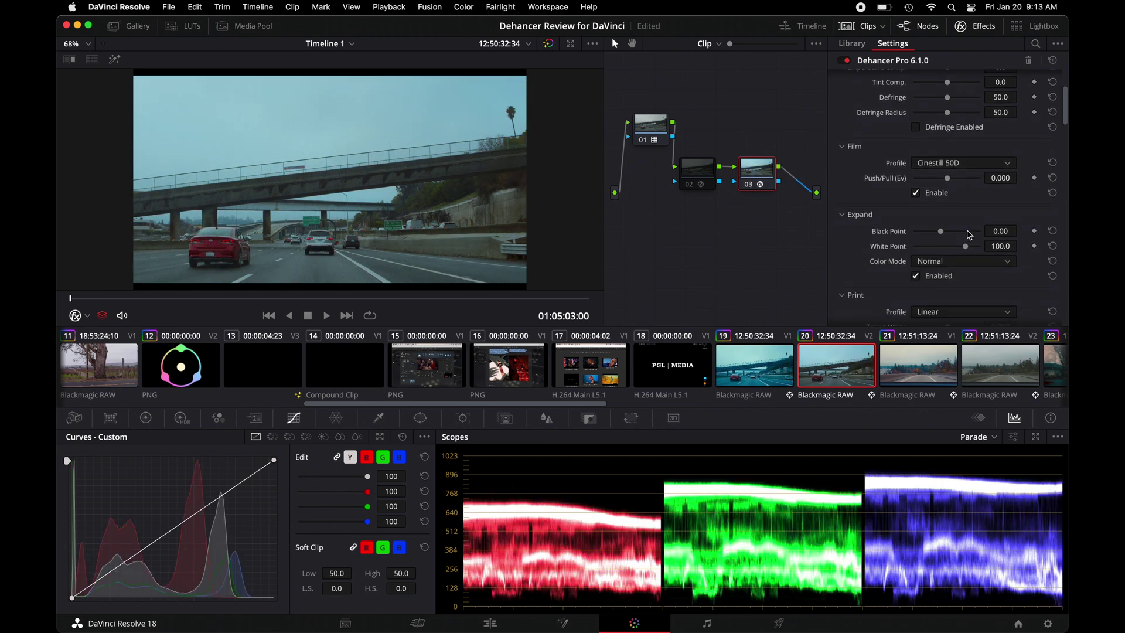
scroll(969, 235, "down", 1)
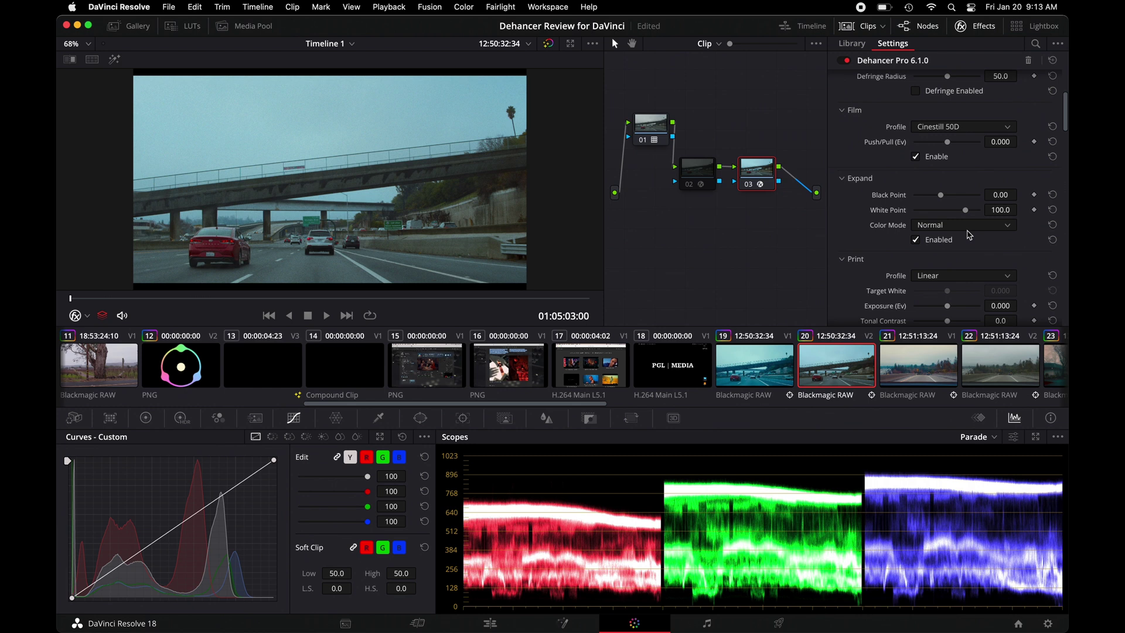
scroll(969, 234, "down", 2)
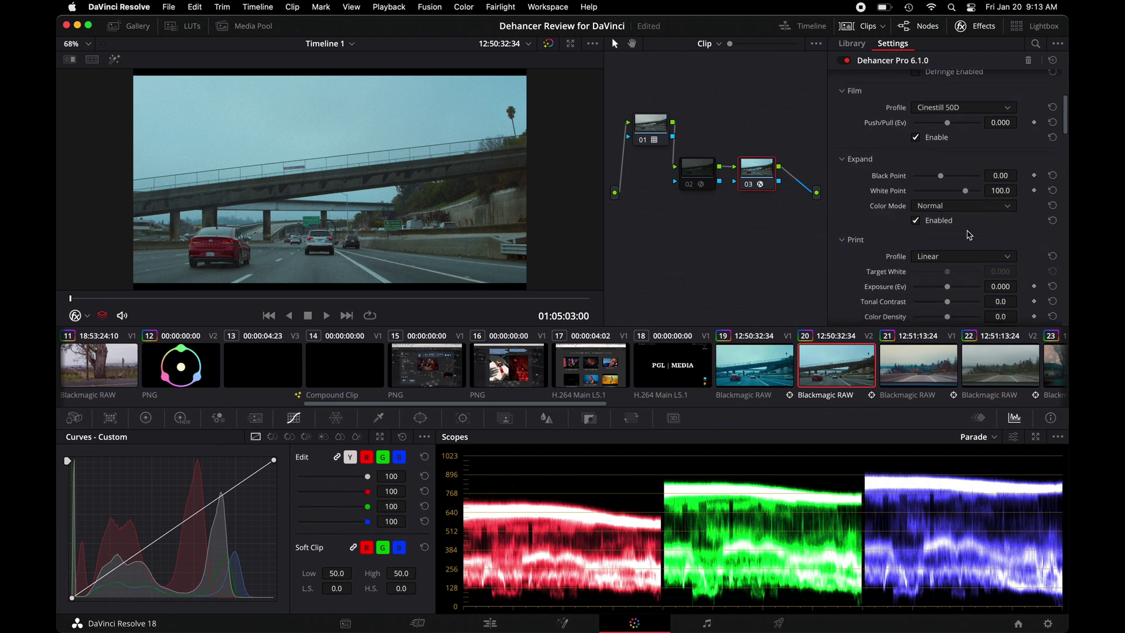
mouse_move(940, 175)
left_mouse_down()
mouse_move(922, 177)
mouse_move(944, 177)
mouse_move(947, 192)
mouse_move(936, 192)
mouse_move(948, 191)
left_mouse_up()
left_click(1053, 176)
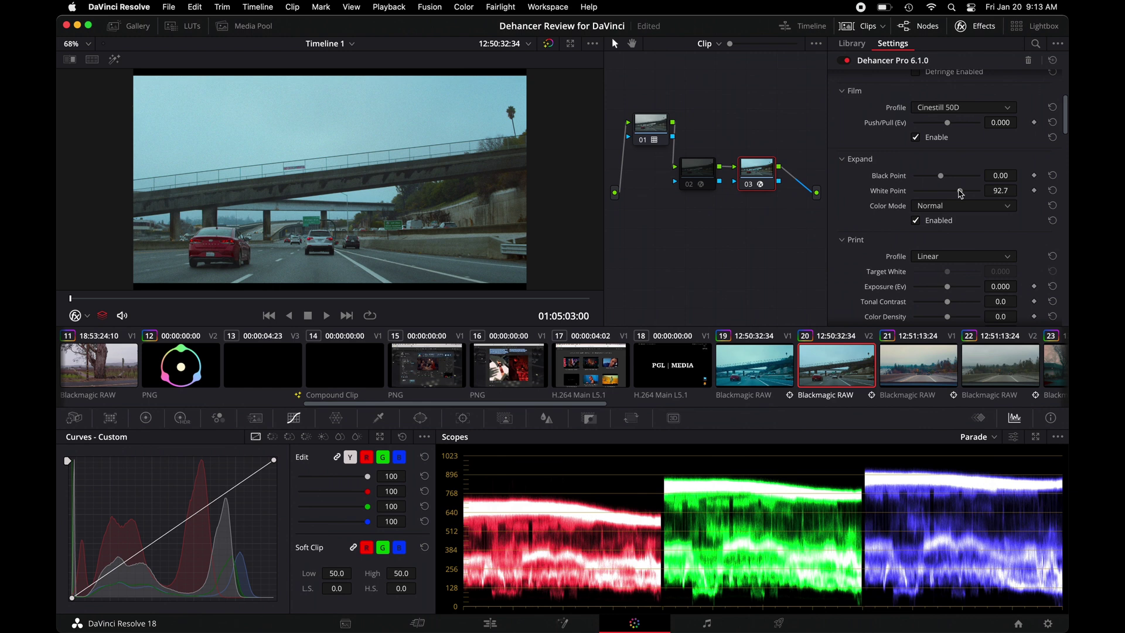
left_click(1053, 190)
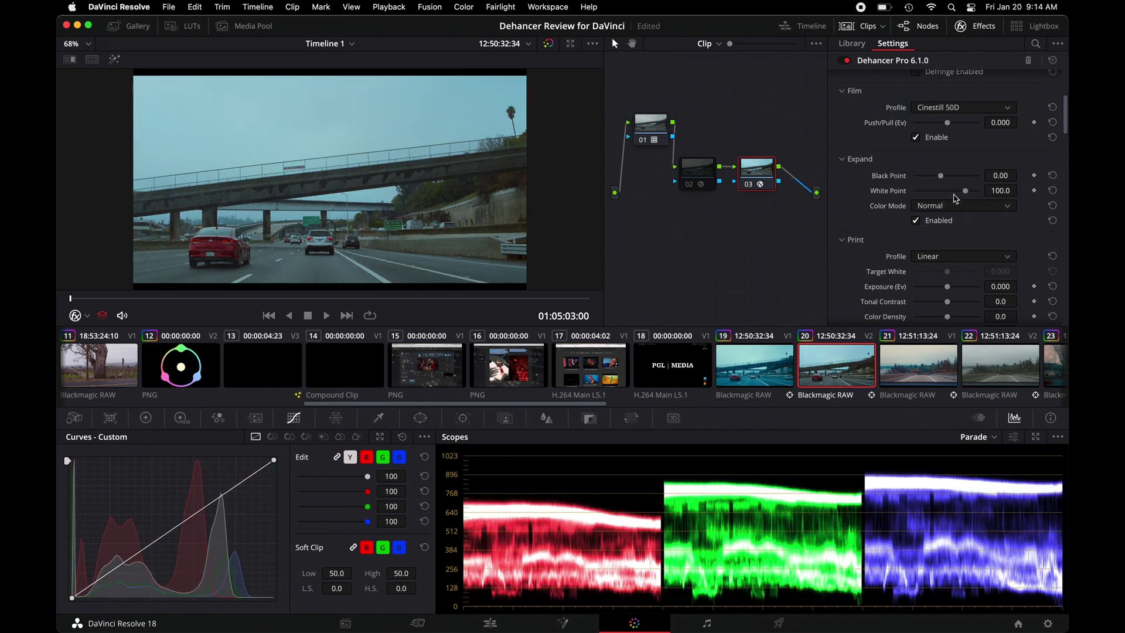
Set the Dehancer Print profile to Kodak 2383 Print Film
scroll(943, 248, "down", 3)
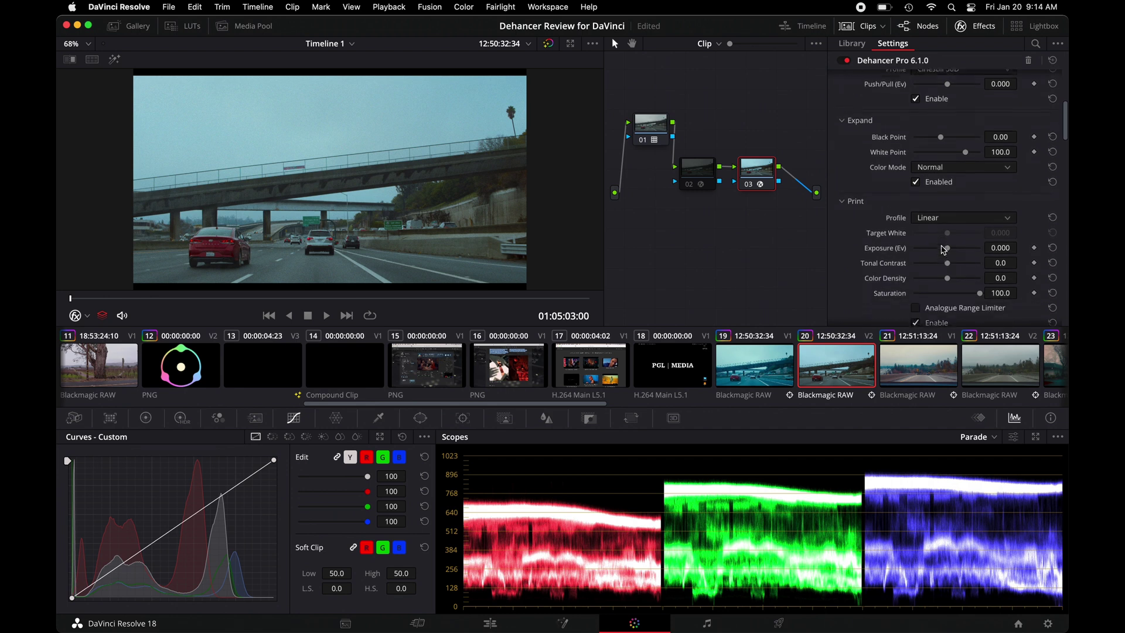
left_click(950, 210)
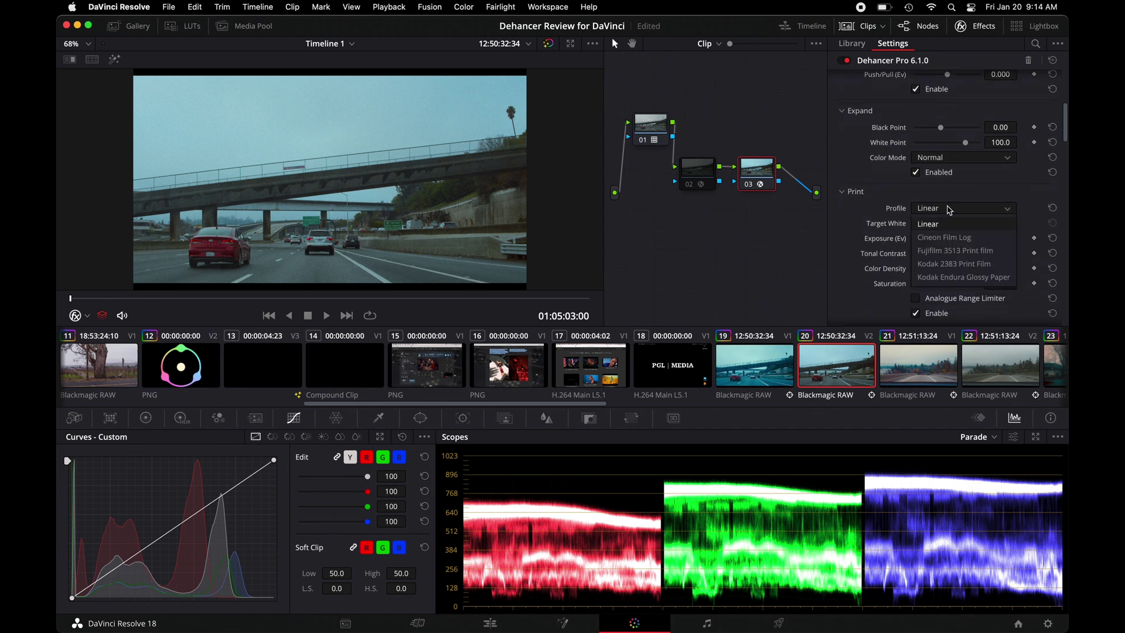
left_click(981, 264)
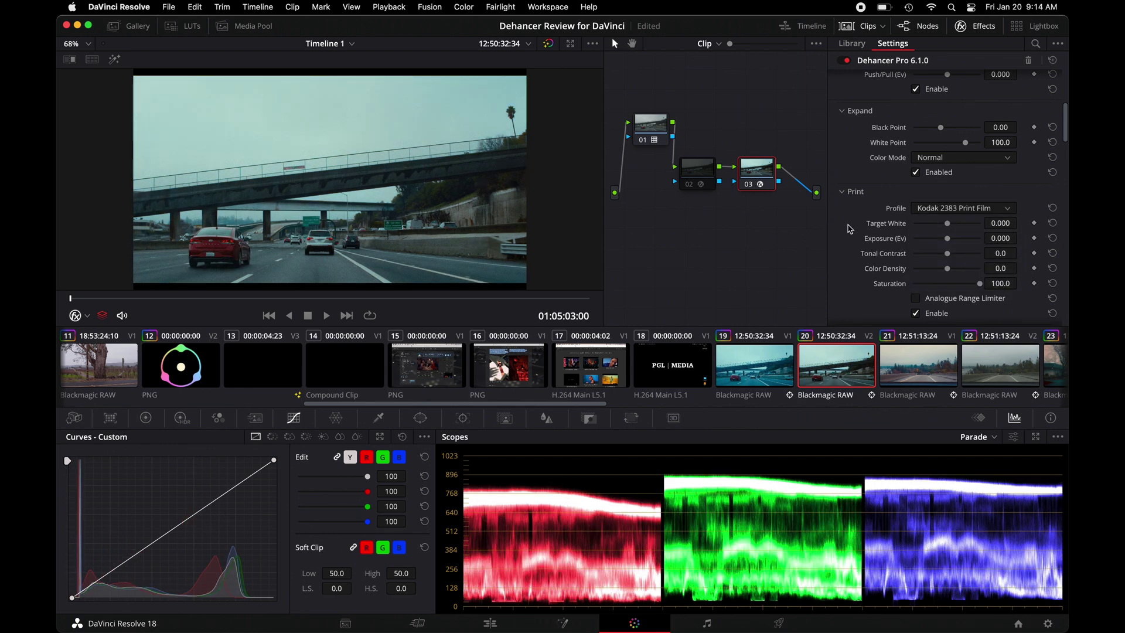
Try Fujicolor 100 and then Kodak Gold 200 as the film stock
scroll(877, 184, "up", 3)
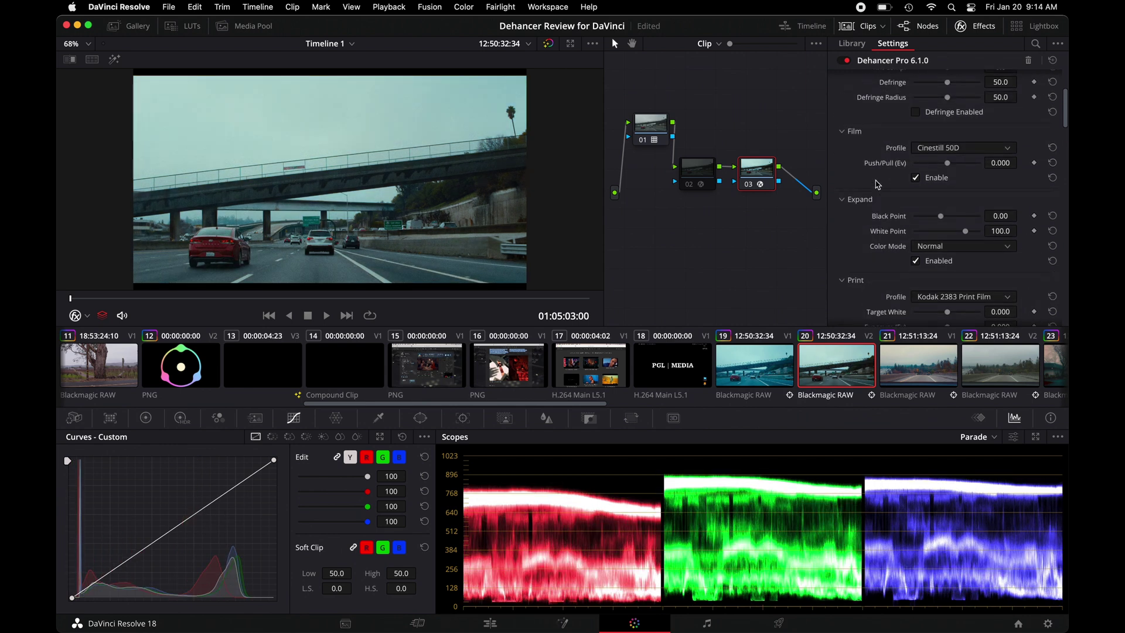
left_click(965, 151)
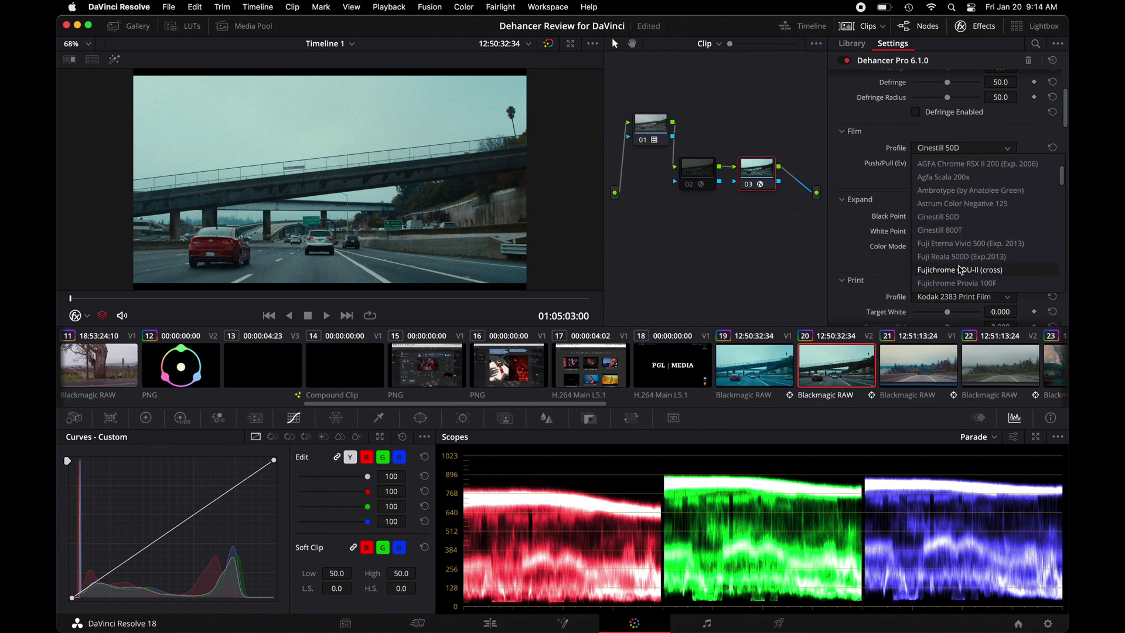
scroll(960, 272, "down", 5)
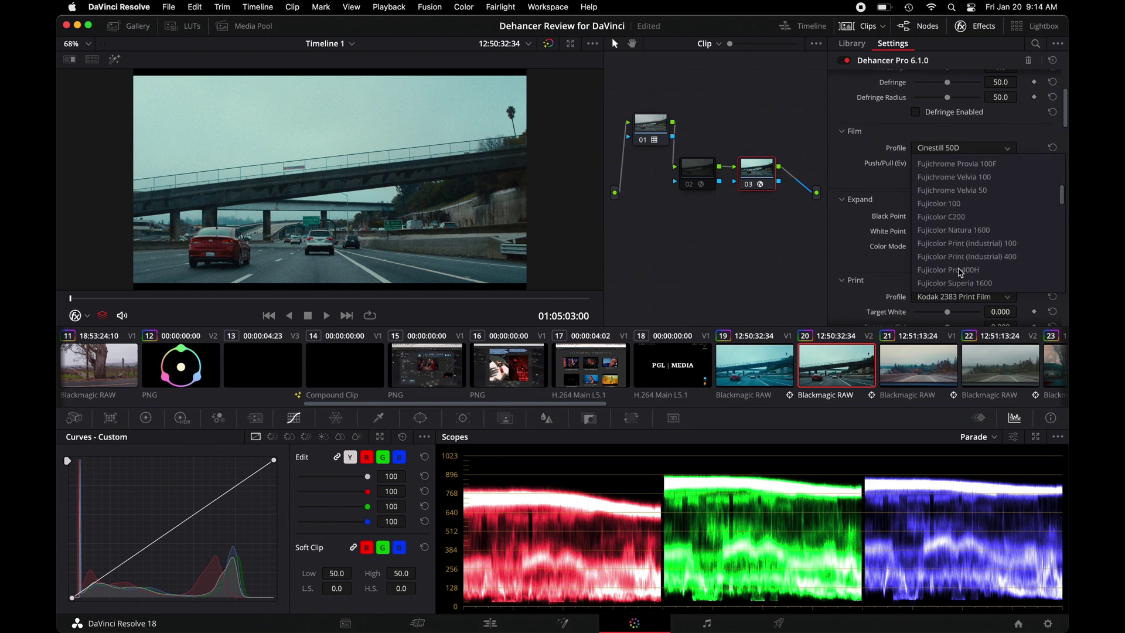
left_click(939, 205)
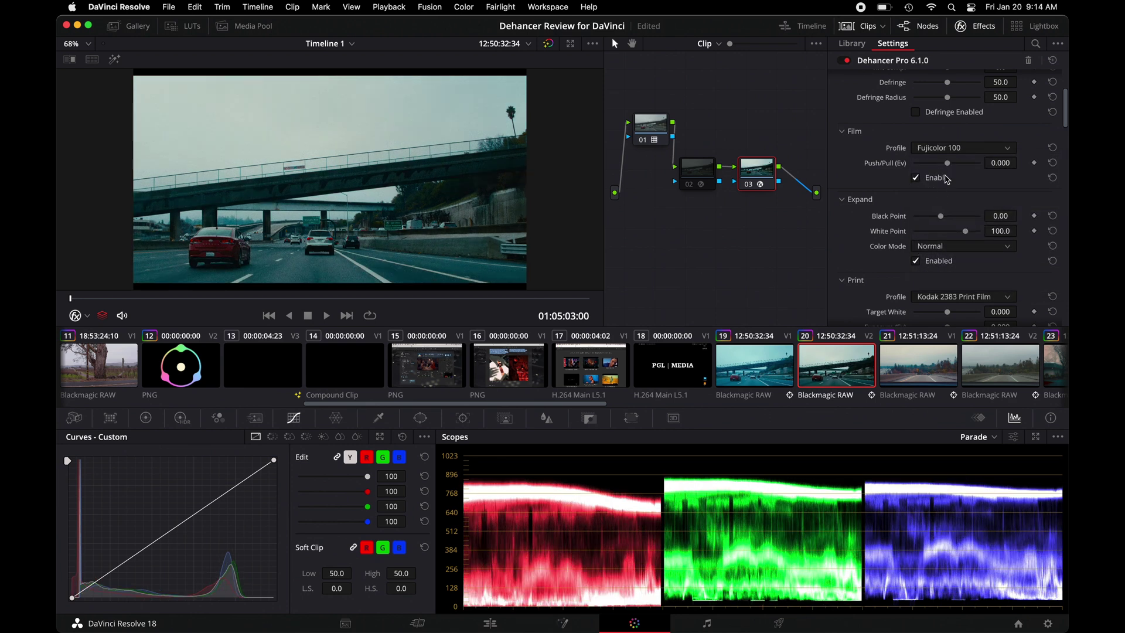
left_click(955, 152)
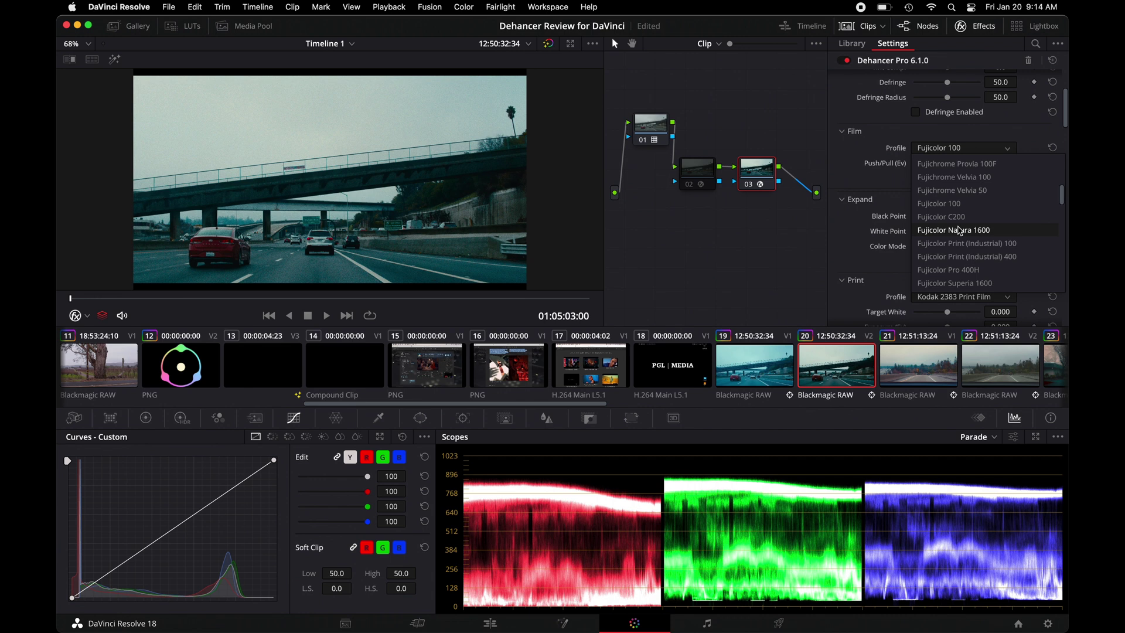
scroll(958, 230, "down", 3)
scroll(959, 230, "down", 5)
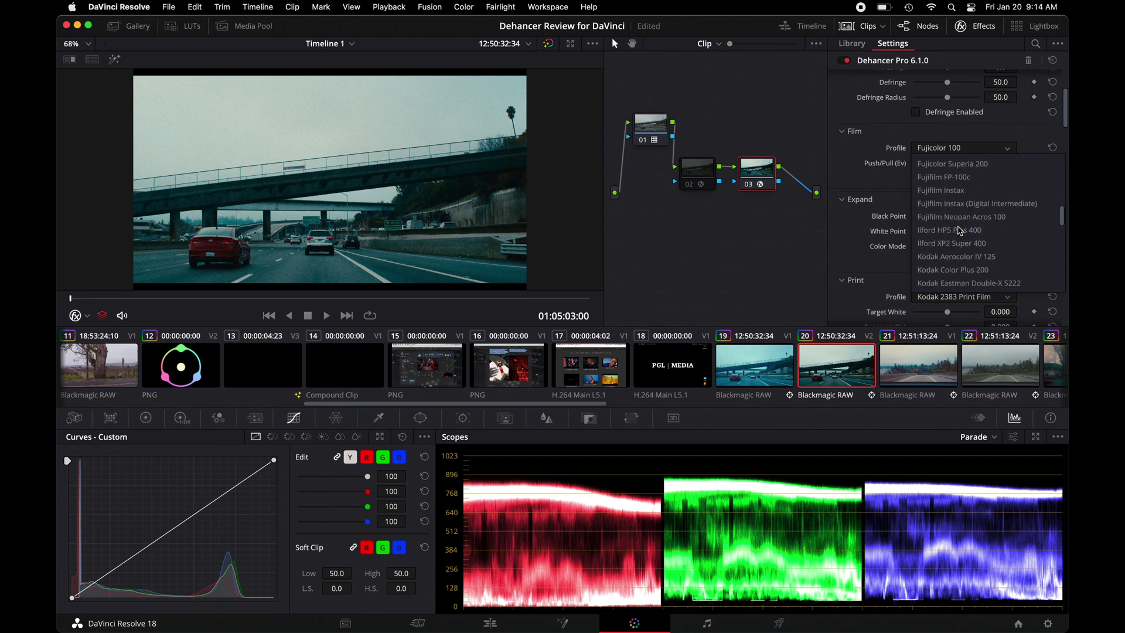
scroll(960, 230, "down", 3)
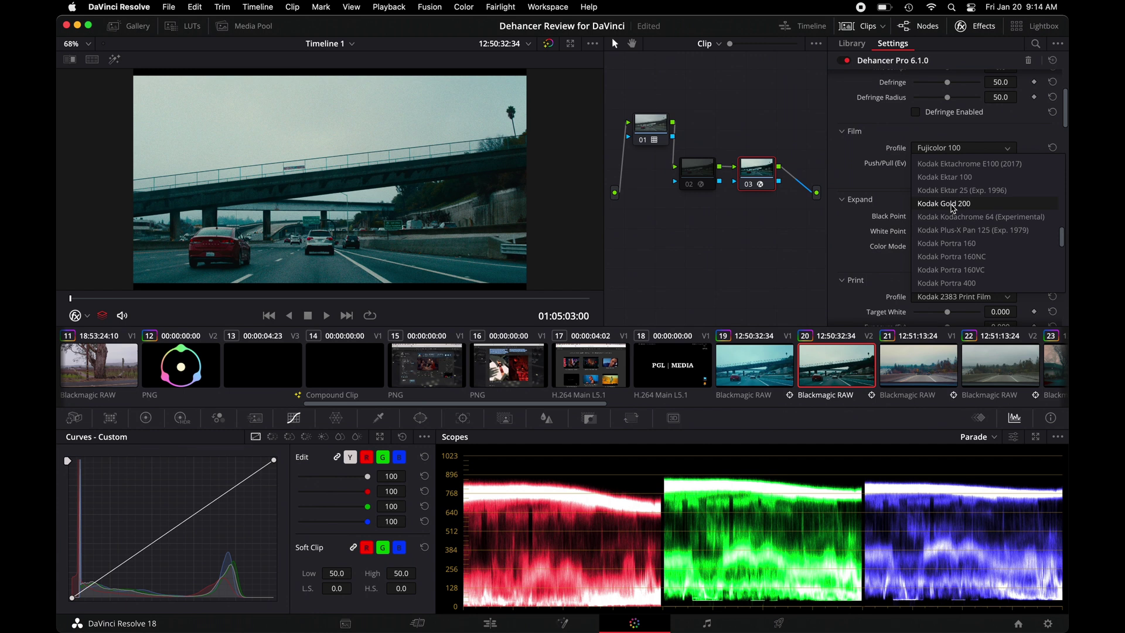
left_click(953, 204)
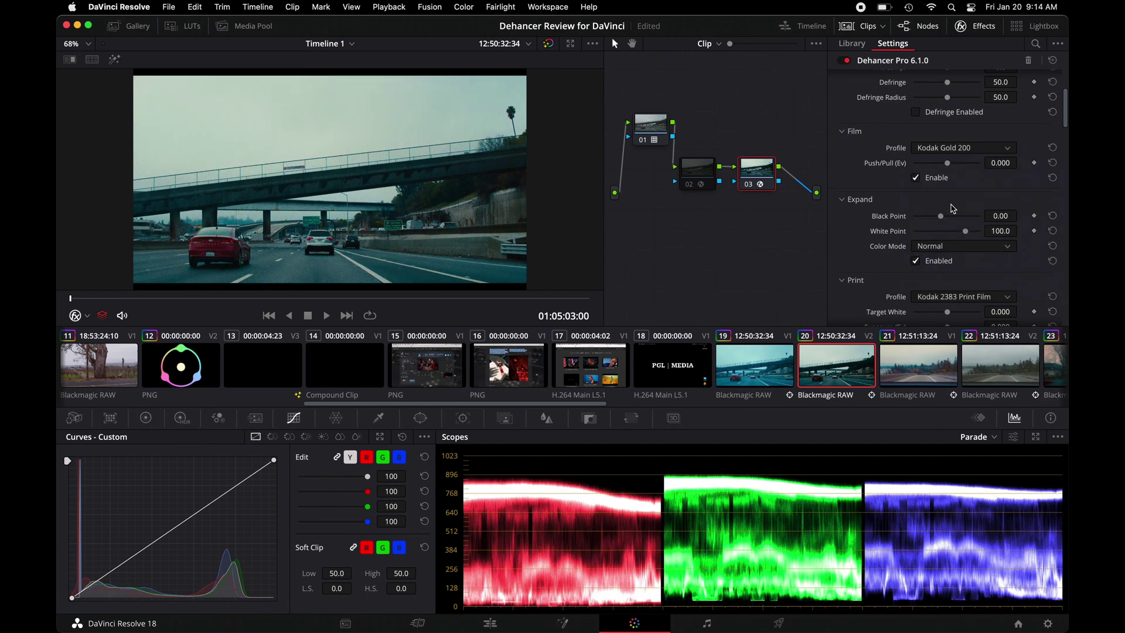
Try Kodak Vision3 500T, then settle on Kodak Vision3 50D as the film stock
left_click(961, 150)
scroll(961, 250, "down", 4)
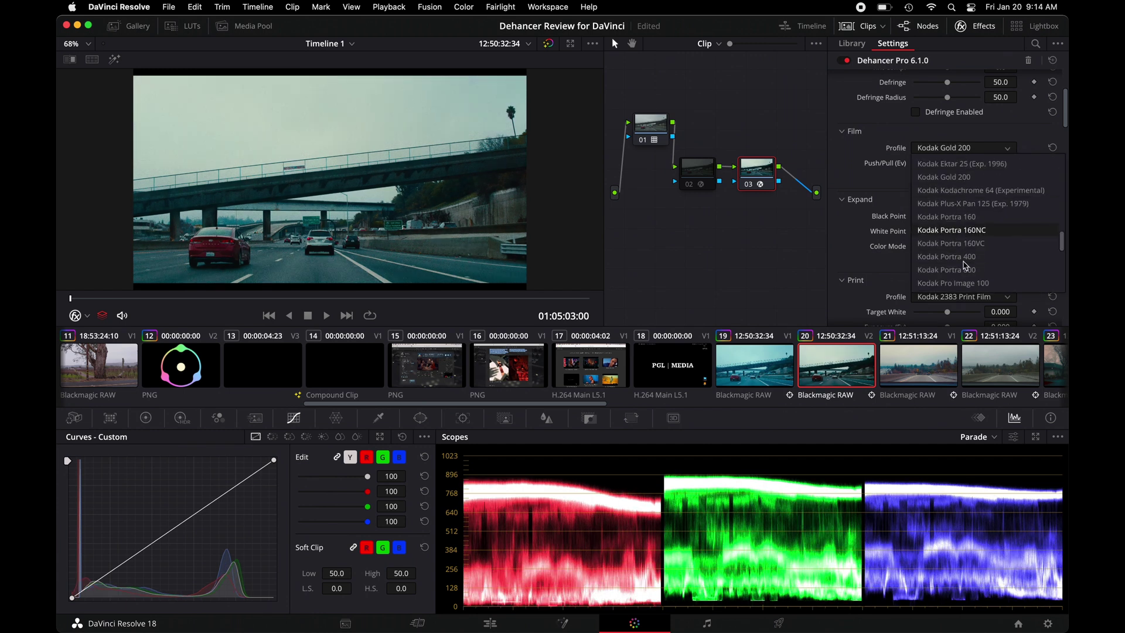
scroll(966, 264, "down", 2)
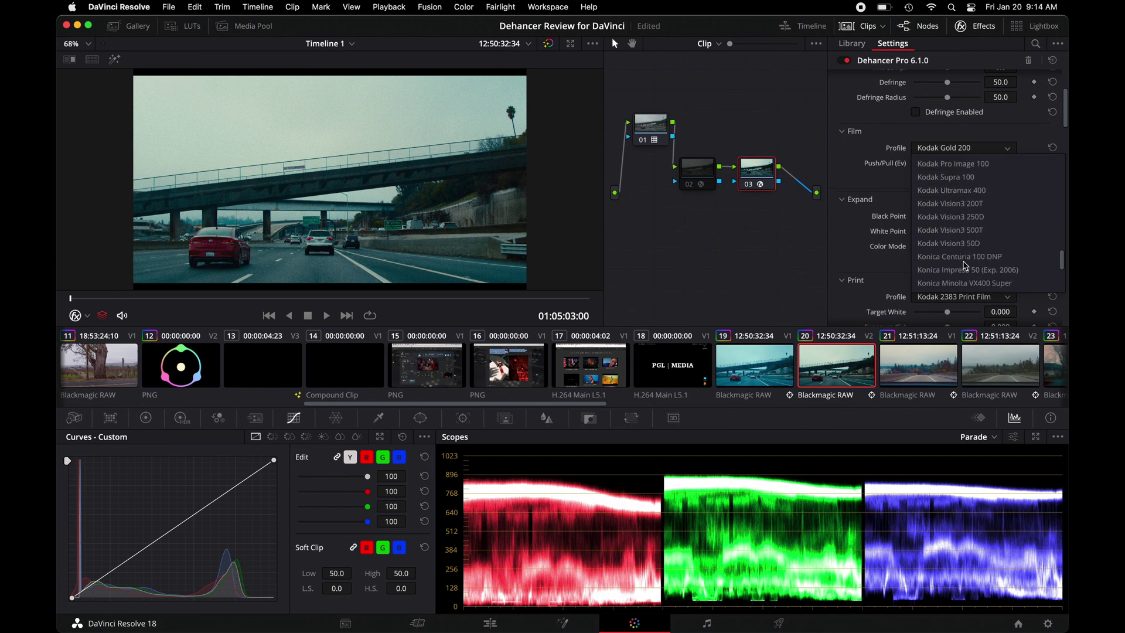
left_click(961, 230)
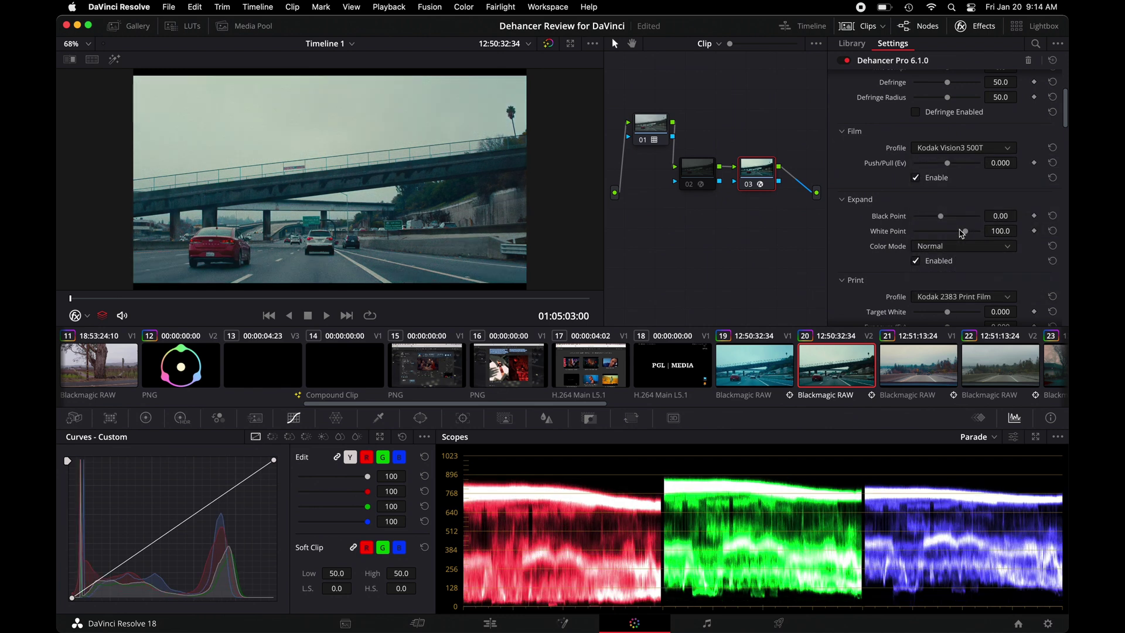
left_click(960, 150)
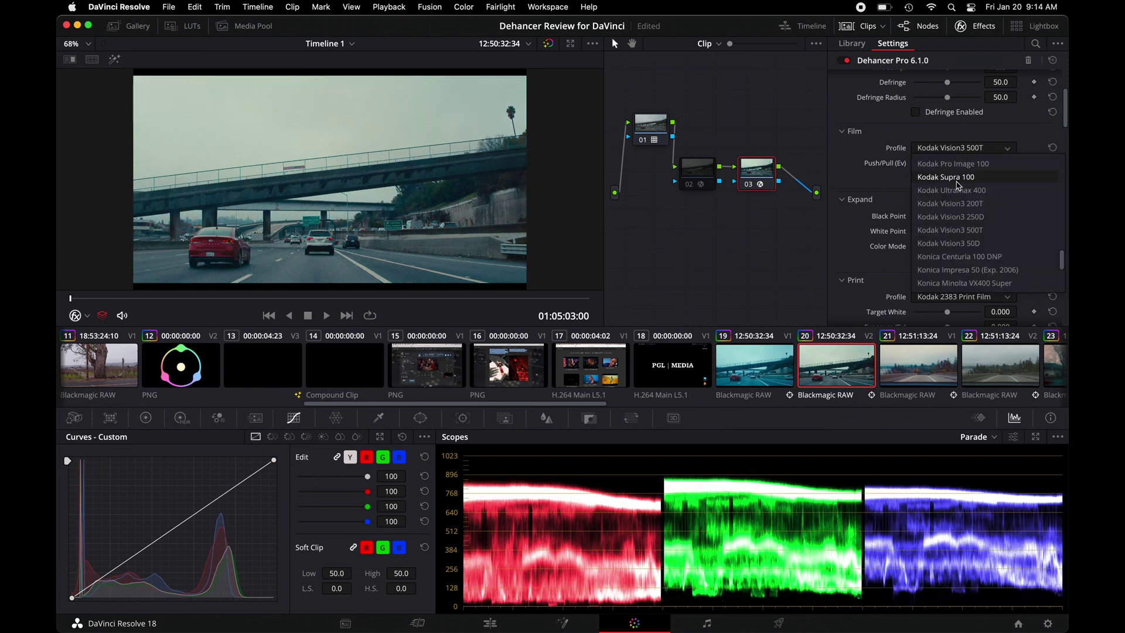
left_click(956, 243)
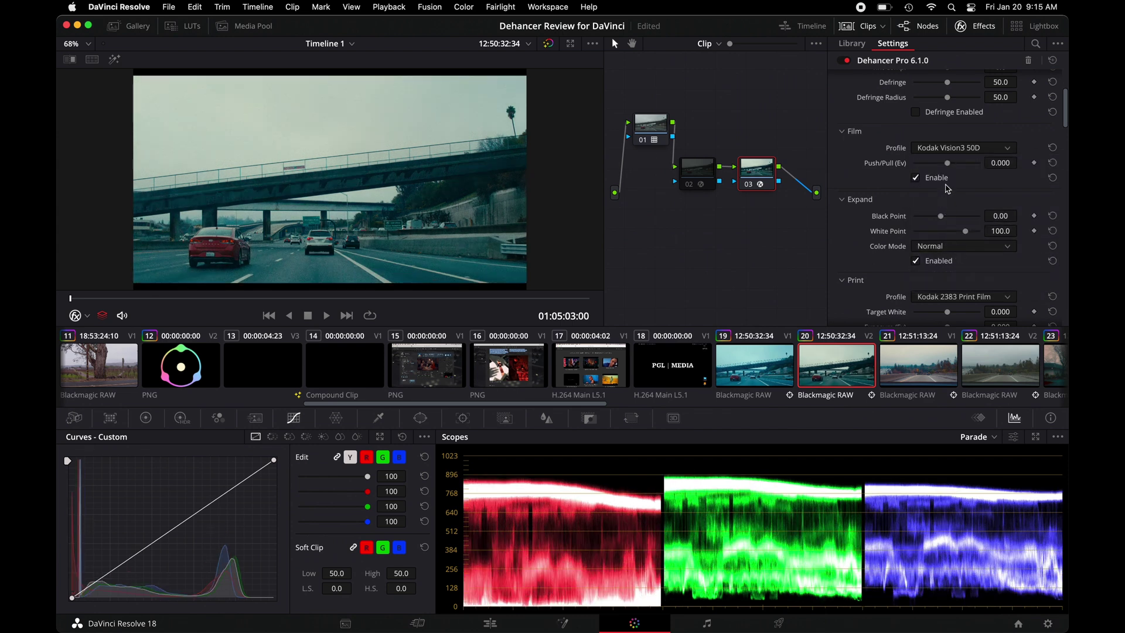
scroll(966, 208, "down", 2)
scroll(965, 208, "down", 4)
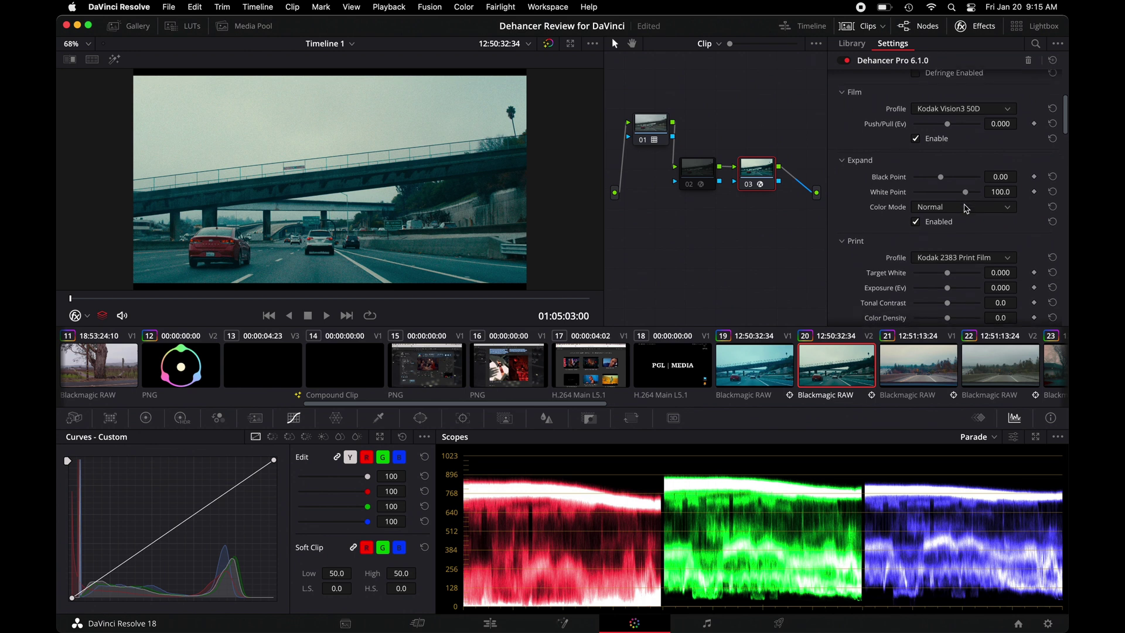
scroll(966, 208, "down", 5)
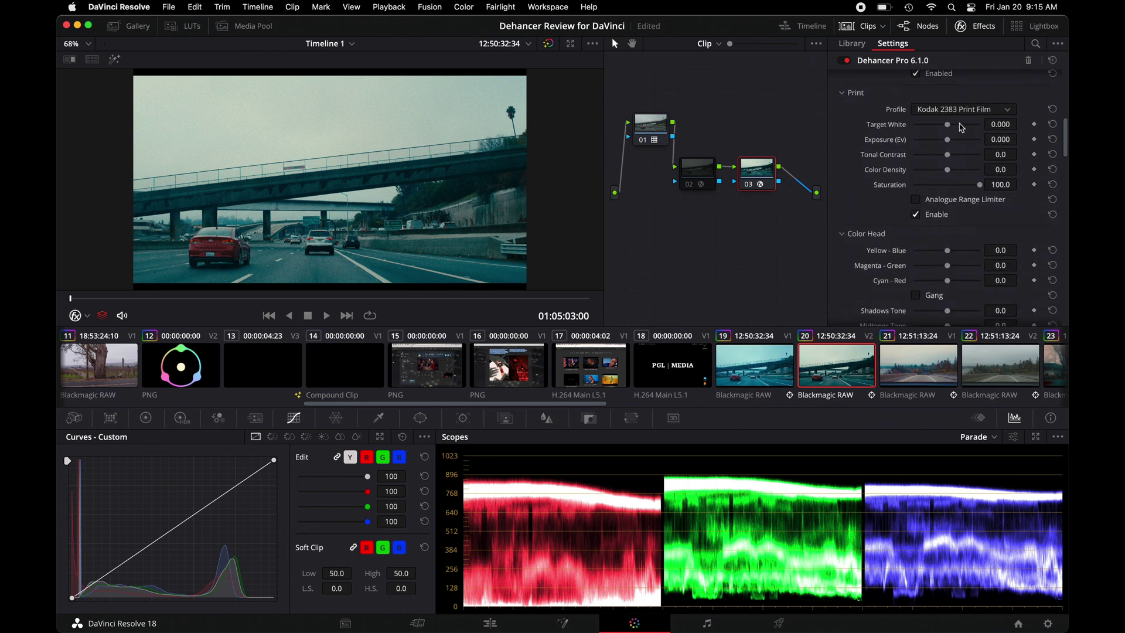
left_click_drag(947, 125, 943, 124)
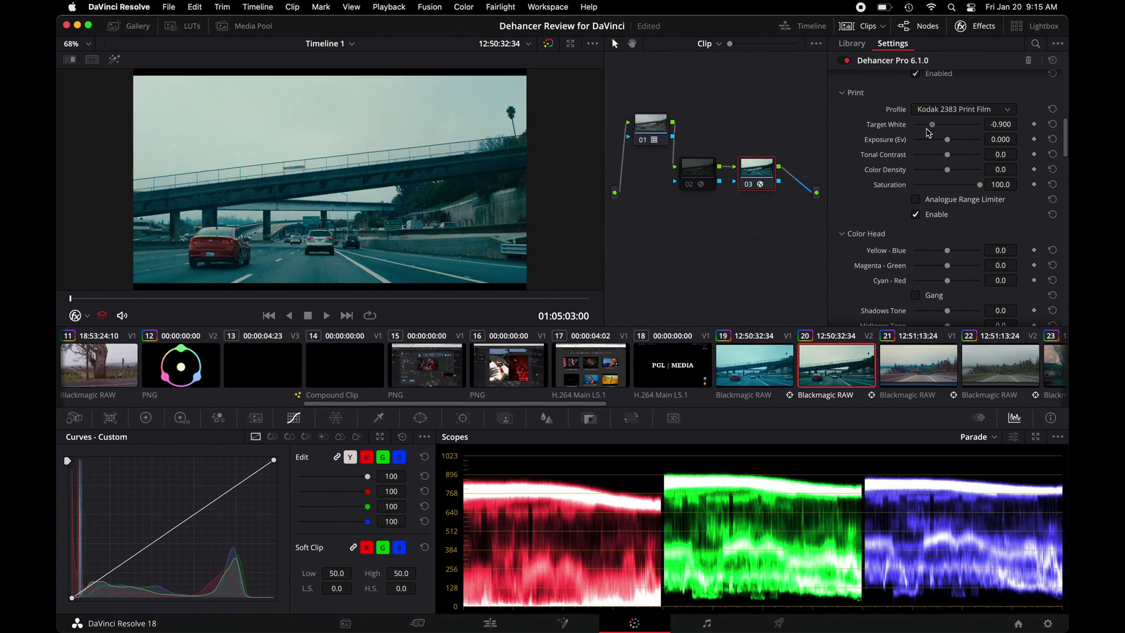
left_click(1053, 124)
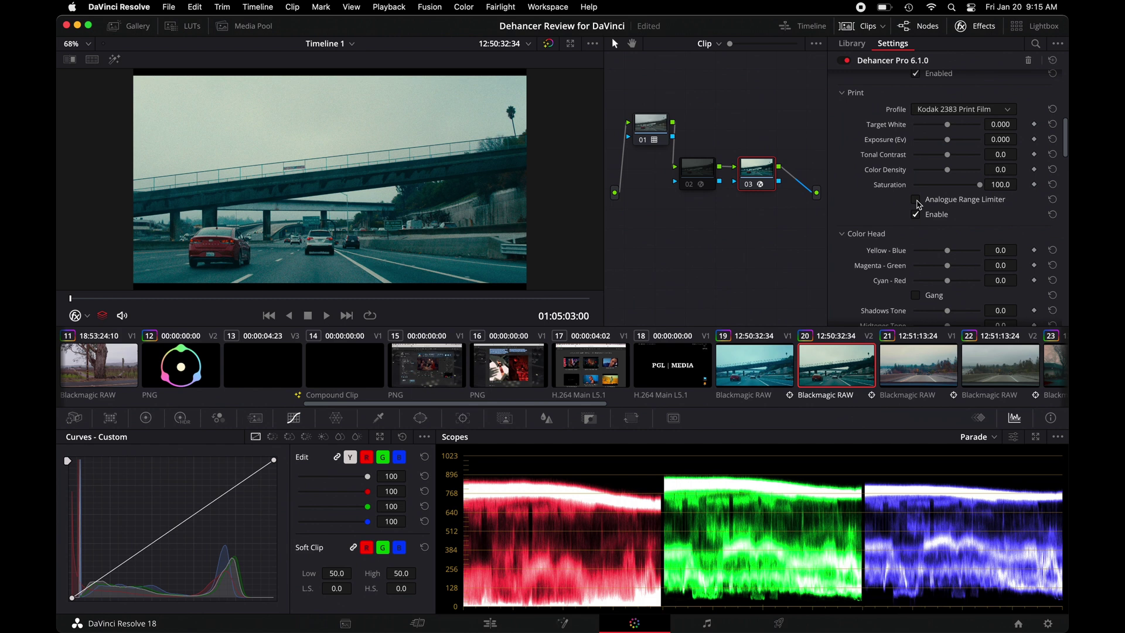
left_click(917, 201)
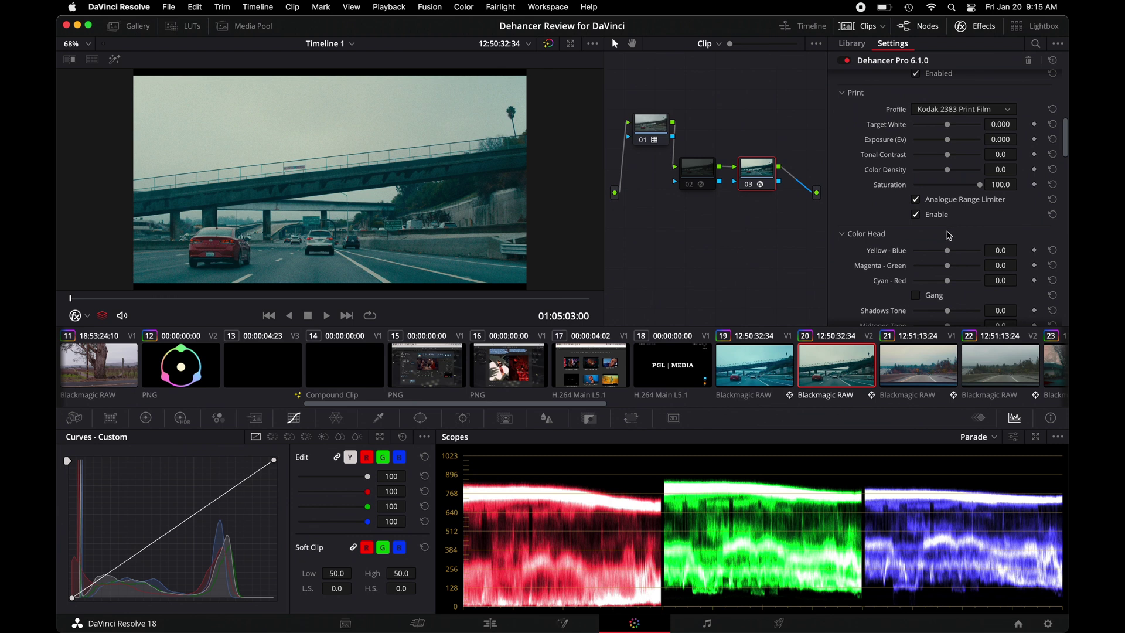
left_click(916, 200)
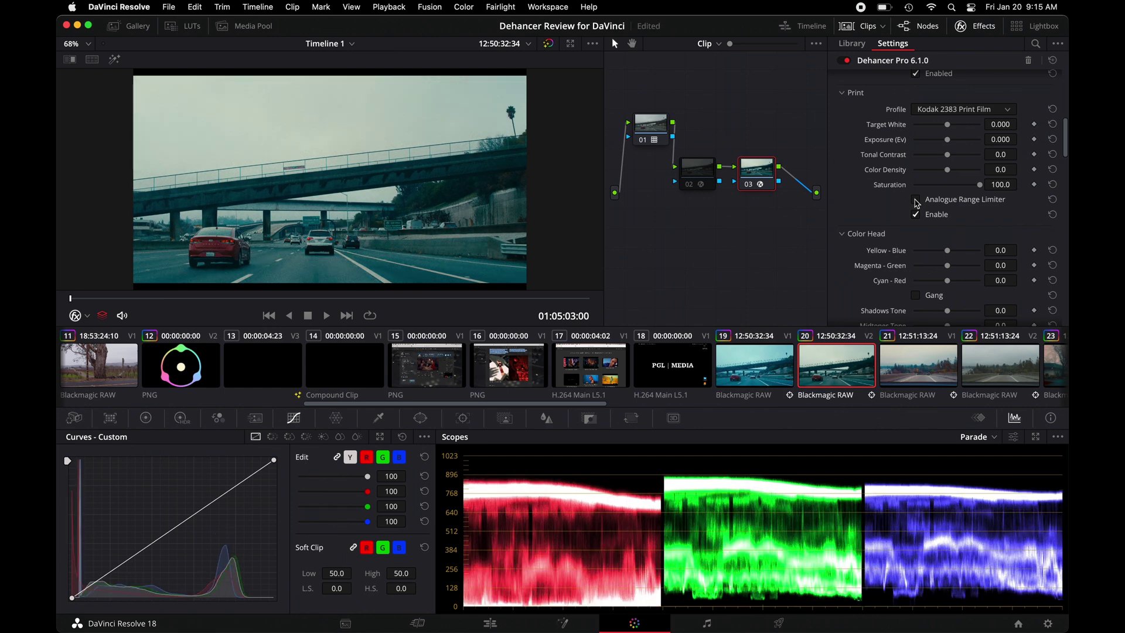
scroll(952, 224, "down", 3)
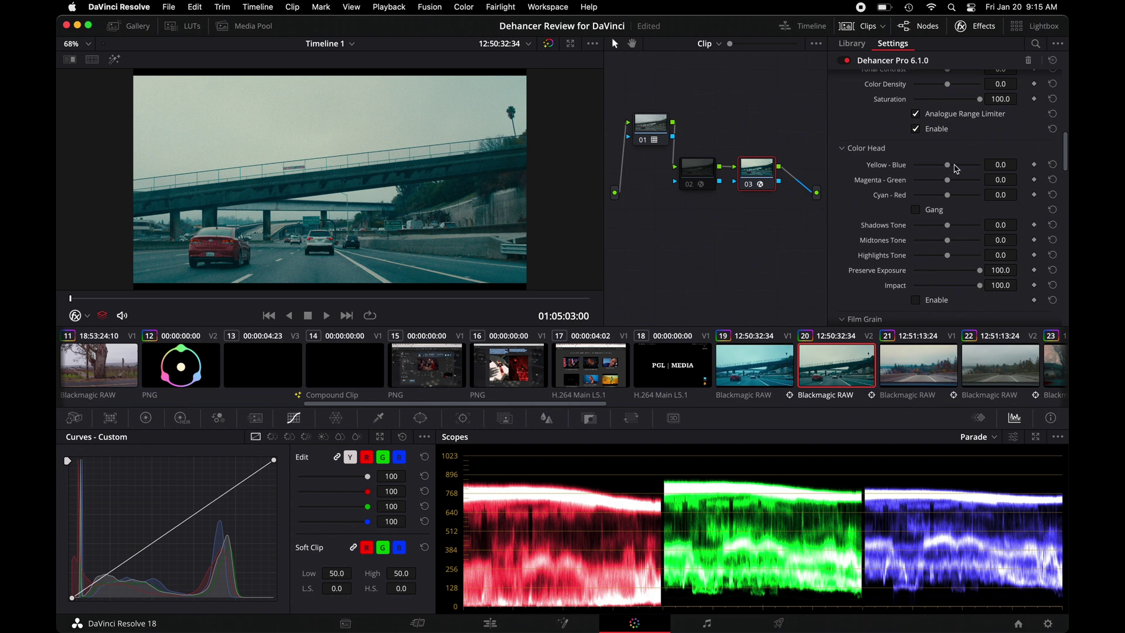
mouse_move(949, 166)
left_mouse_down()
mouse_move(928, 170)
mouse_move(952, 176)
left_mouse_up()
left_click(1052, 164)
scroll(981, 189, "down", 1)
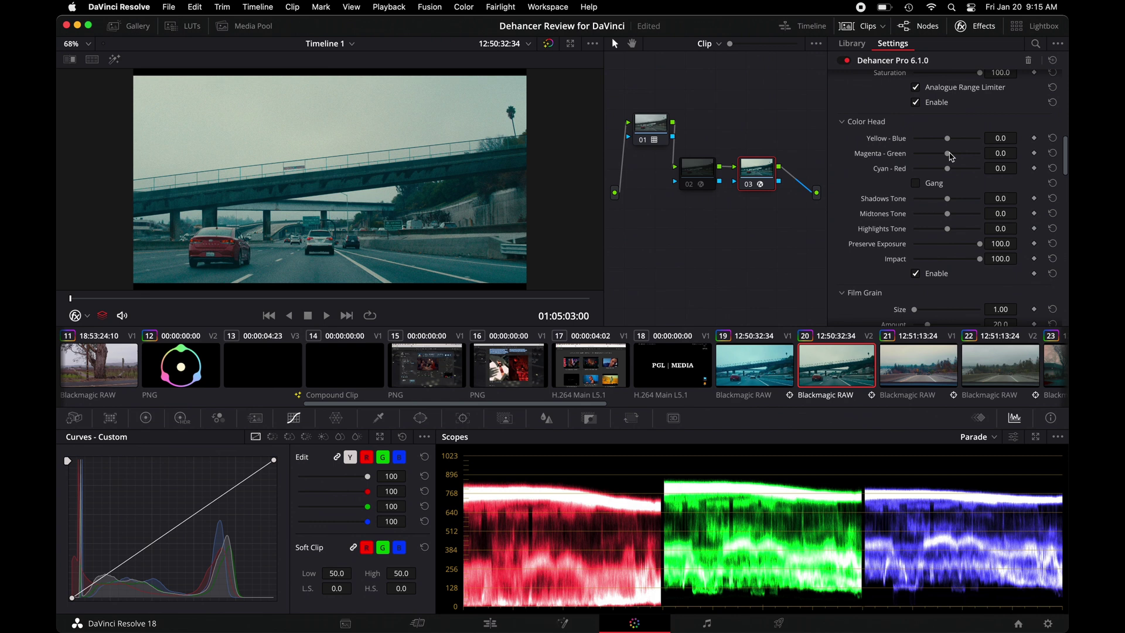
left_click_drag(947, 138, 954, 230)
left_click(1053, 138)
left_click(1053, 198)
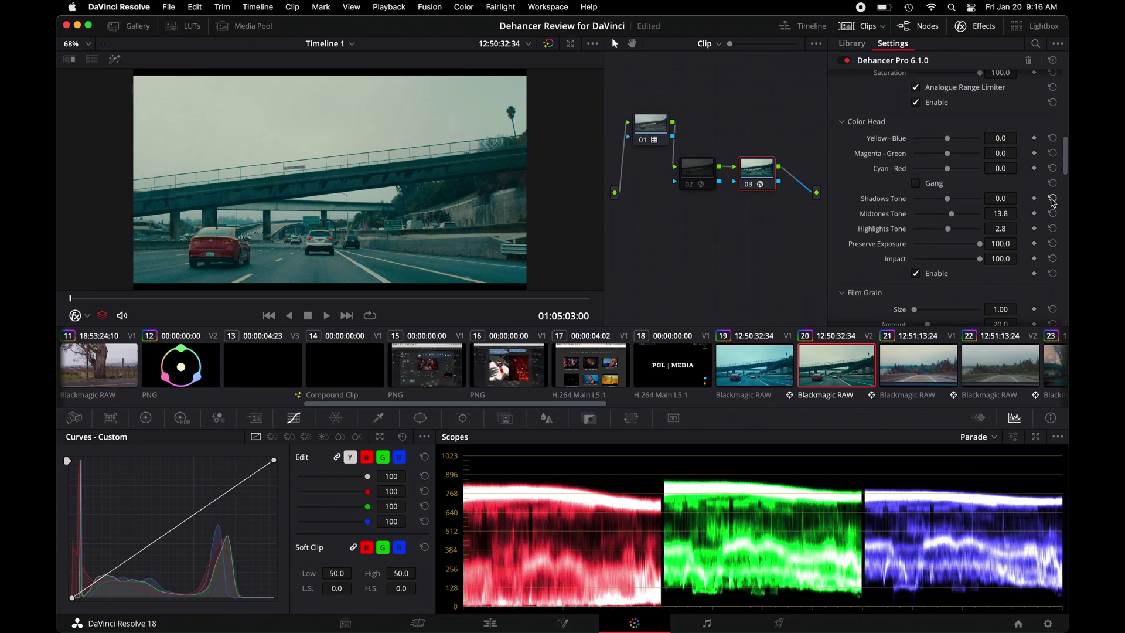
left_click(1052, 213)
left_click(1053, 229)
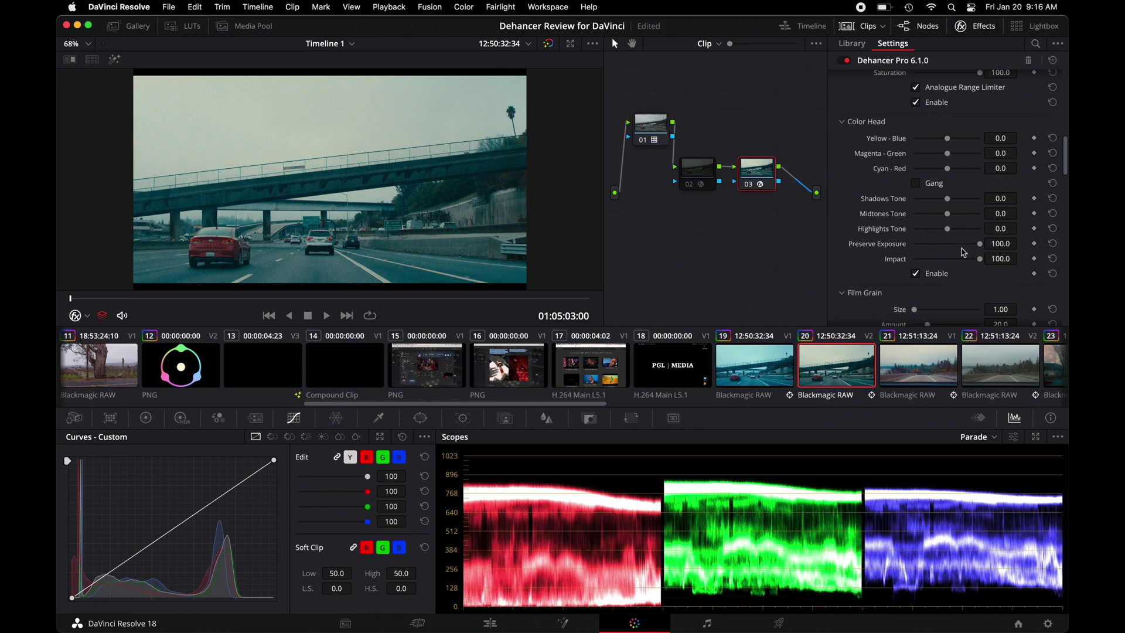
Raise Film Grain Amount from 20 to 100 and view the clip at 100% actual size
scroll(955, 270, "down", 5)
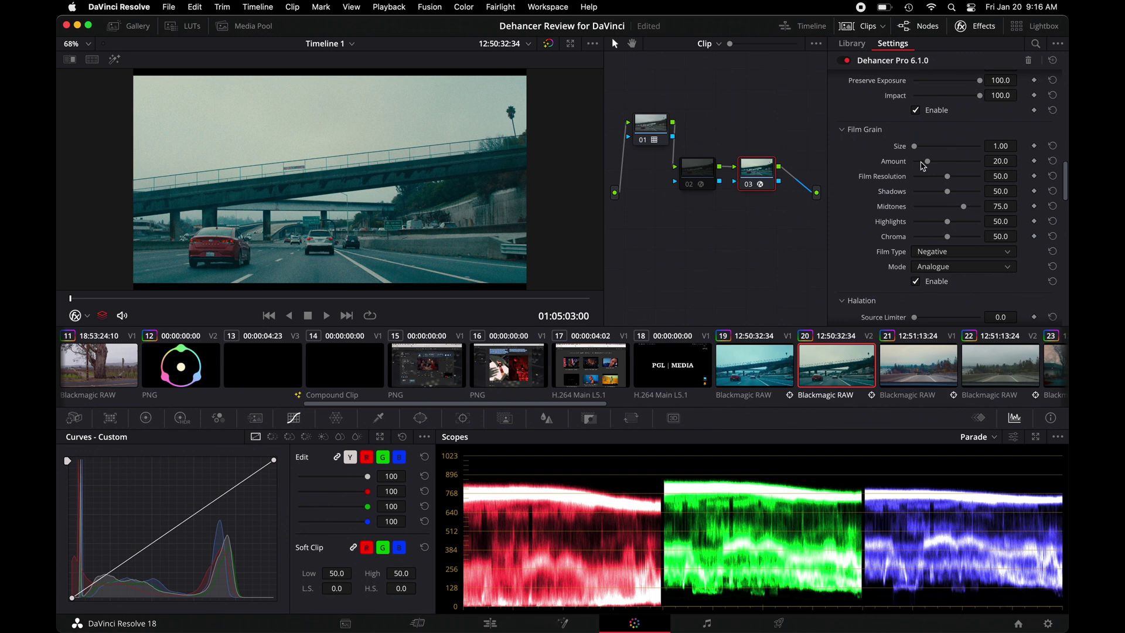
left_click_drag(923, 166, 987, 166)
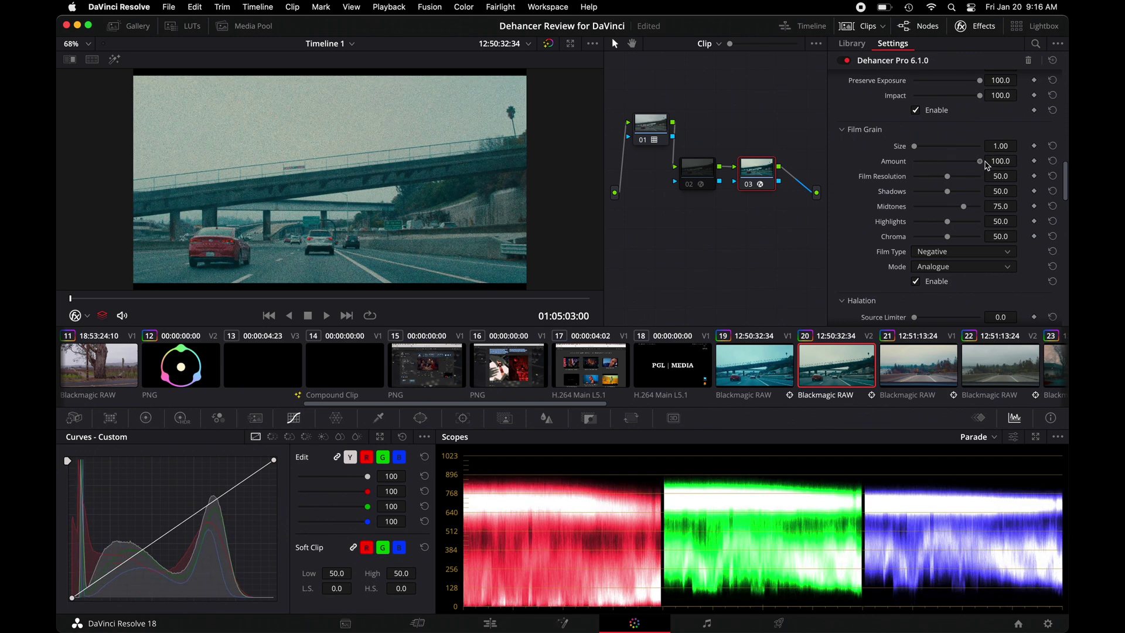
left_click(80, 45)
left_click(115, 137)
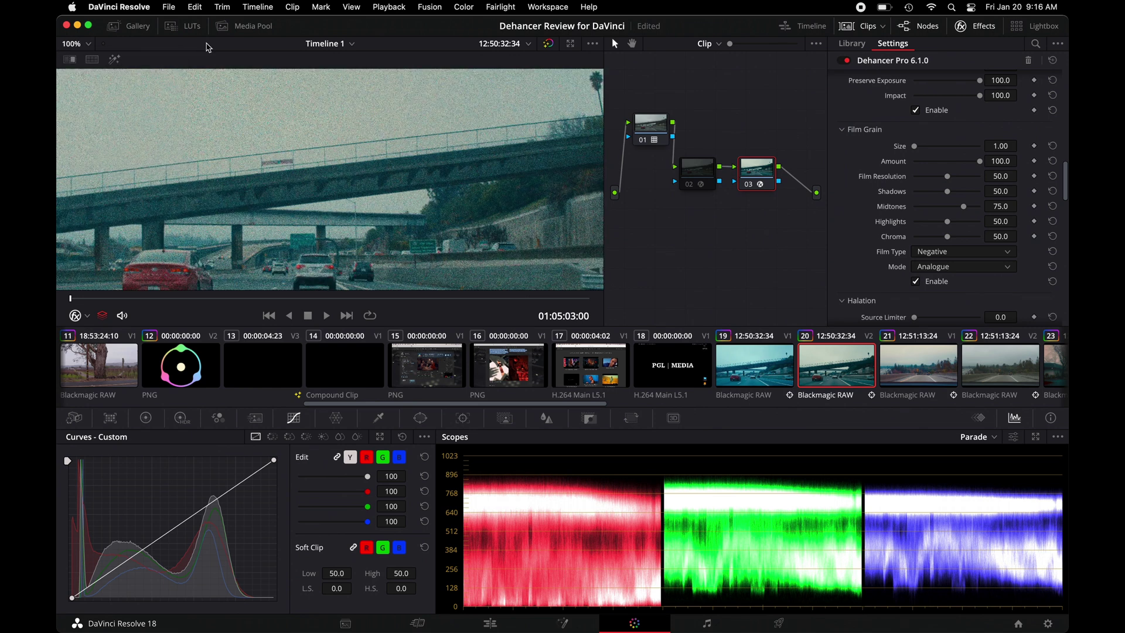
Zoom the viewer to 200%, drop grain Amount to 1.9, and reset Film Resolution to 50
left_click(75, 47)
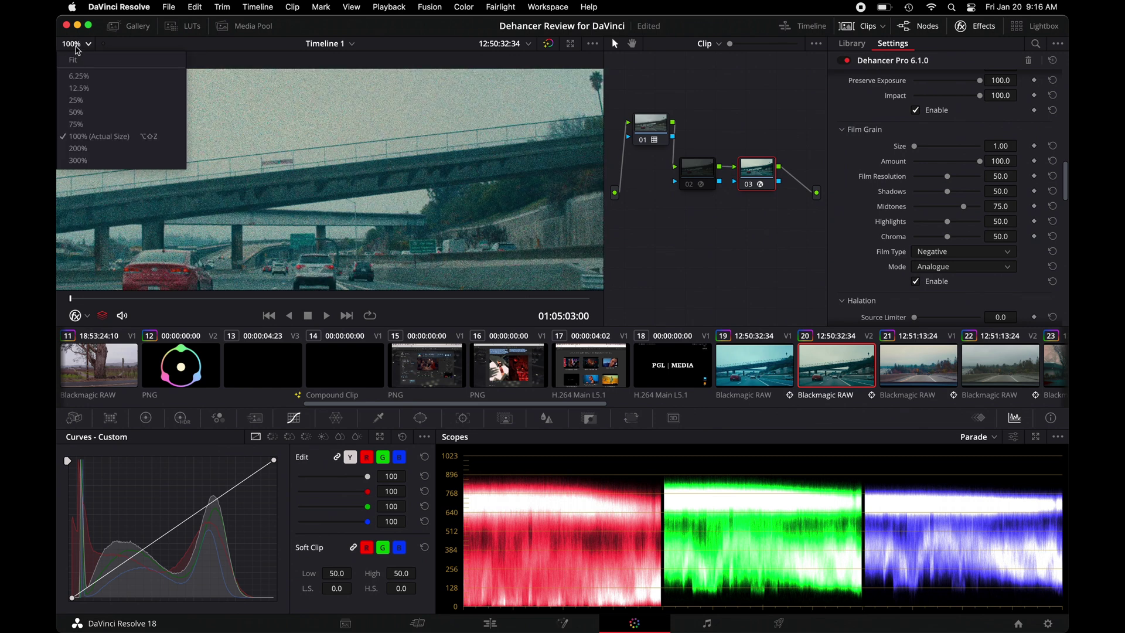
left_click(119, 150)
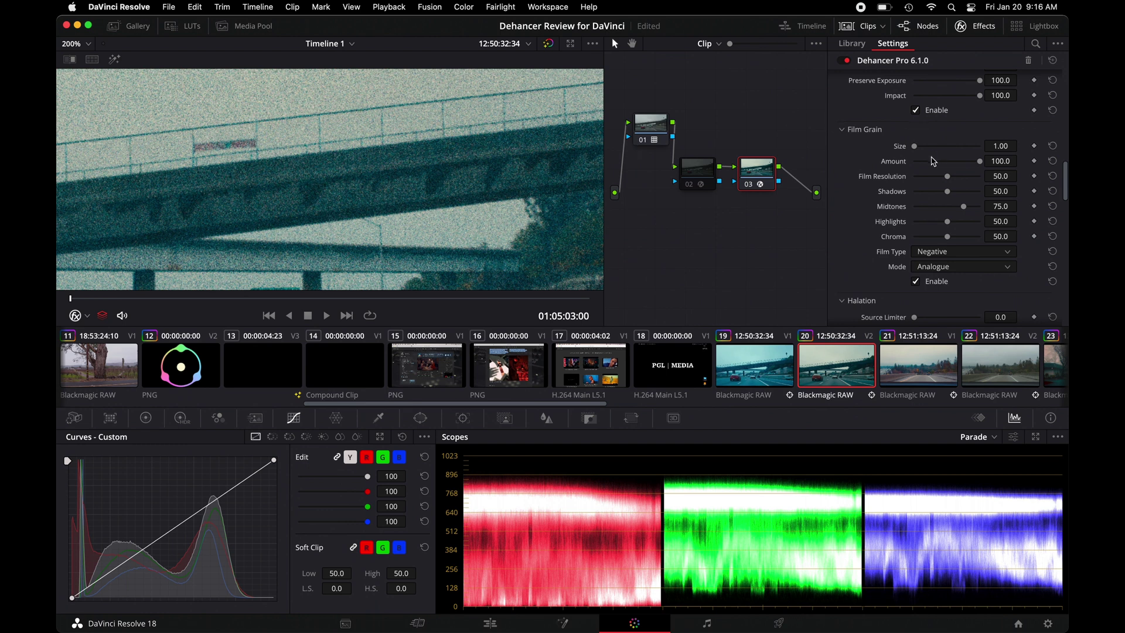
left_click_drag(933, 161, 923, 188)
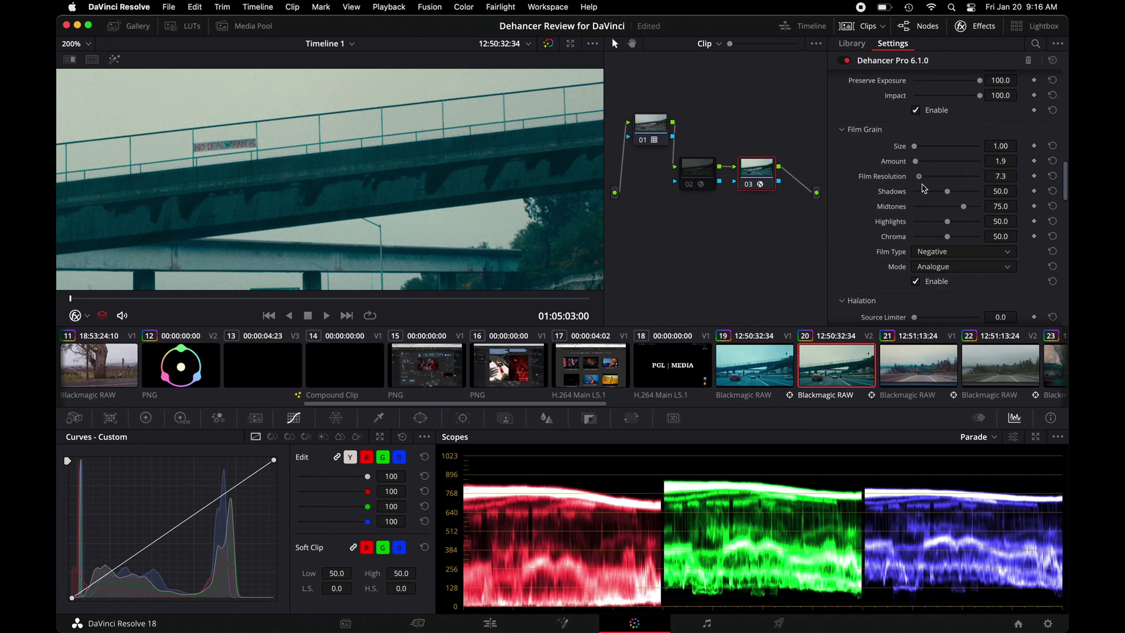
left_click(1052, 176)
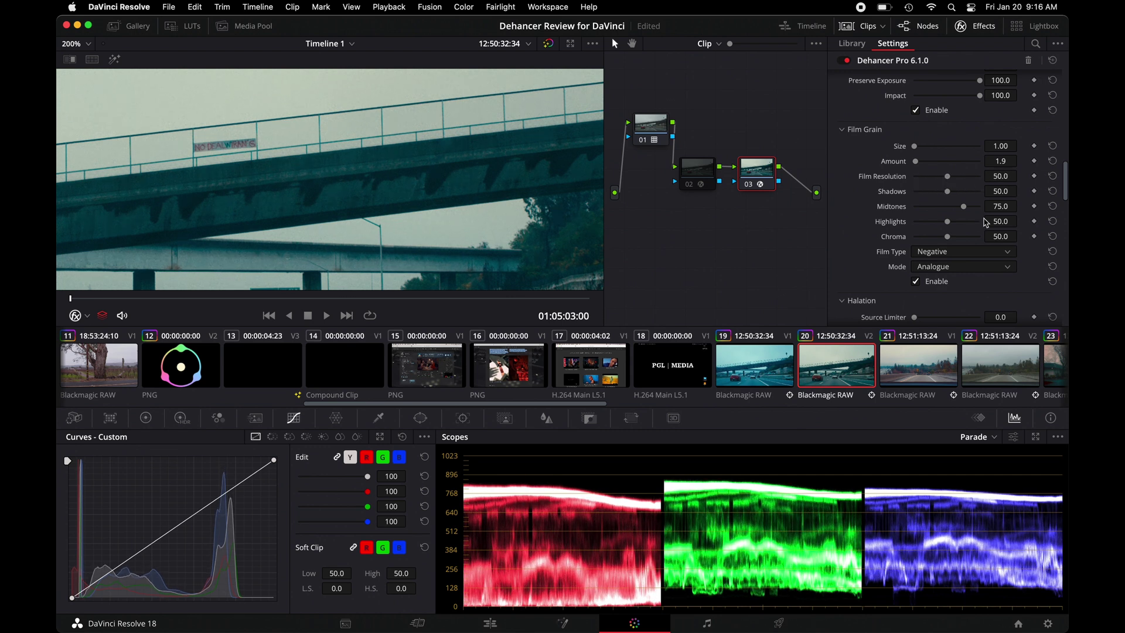
Set grain Film Type to Positive and Highlights to 36.7, then fit the viewer to the frame
left_click(954, 255)
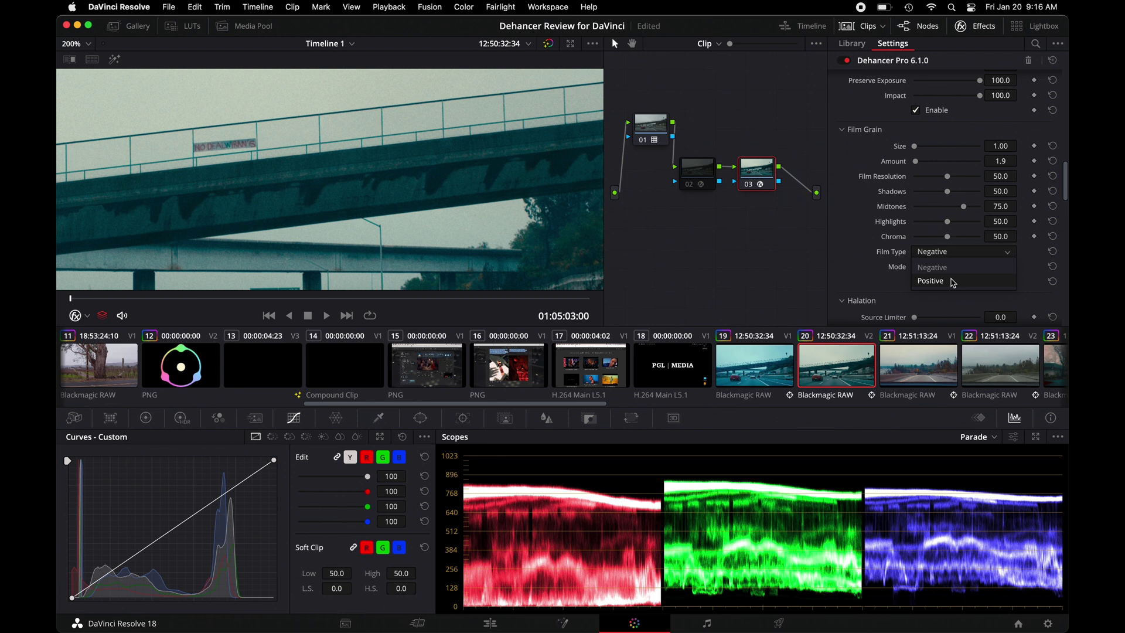
left_click(953, 282)
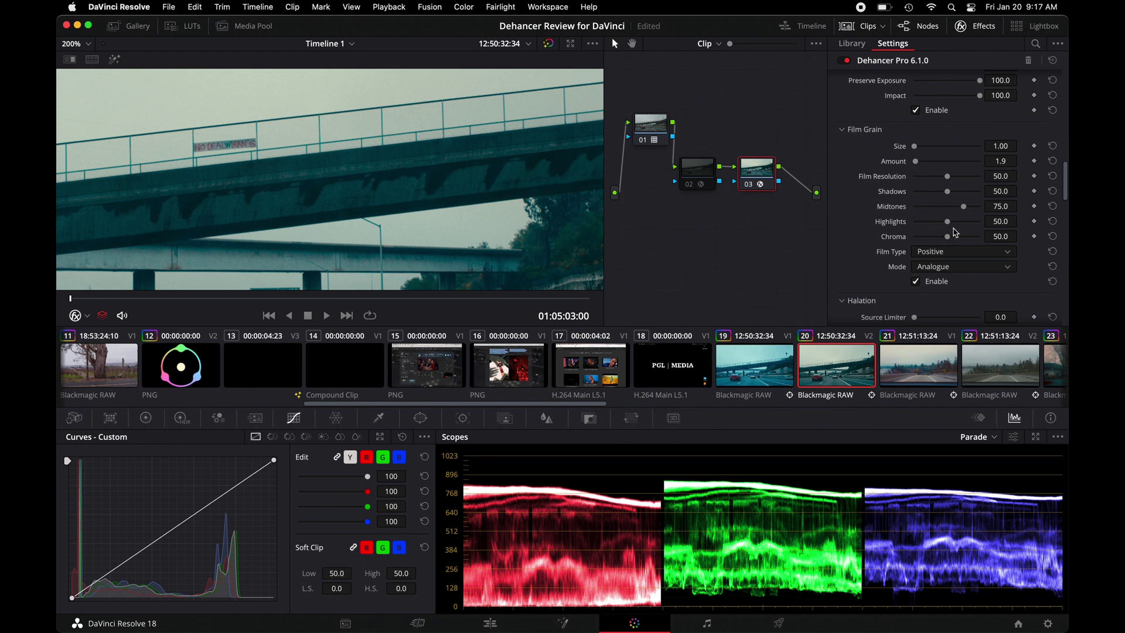
mouse_move(955, 222)
left_mouse_down()
mouse_move(937, 222)
mouse_move(953, 209)
mouse_move(922, 216)
mouse_move(965, 212)
left_mouse_up()
left_click(72, 44)
left_click(76, 74)
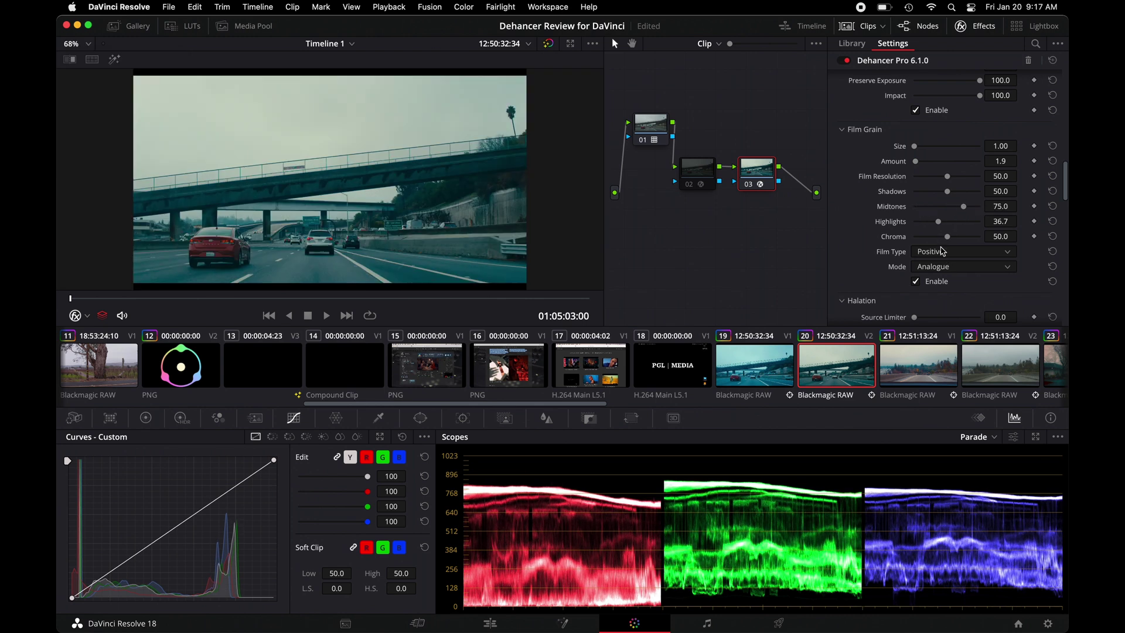
Turn on Halation Mask Mode and test Amplify and Hue, resetting them to 40 and 50
scroll(953, 273, "down", 3)
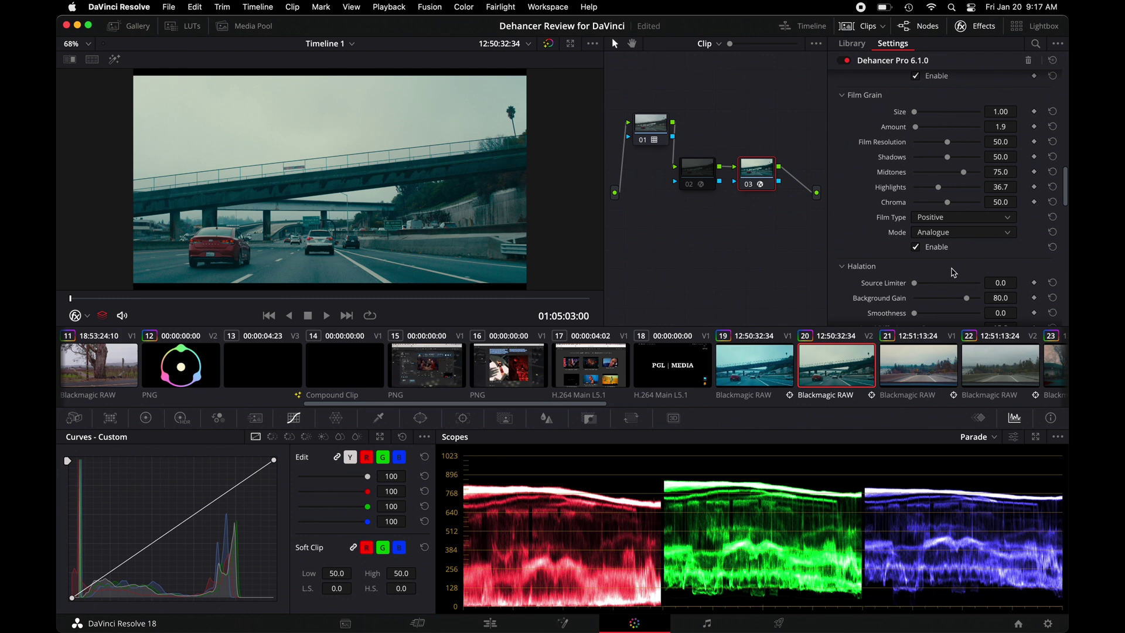
scroll(953, 273, "down", 5)
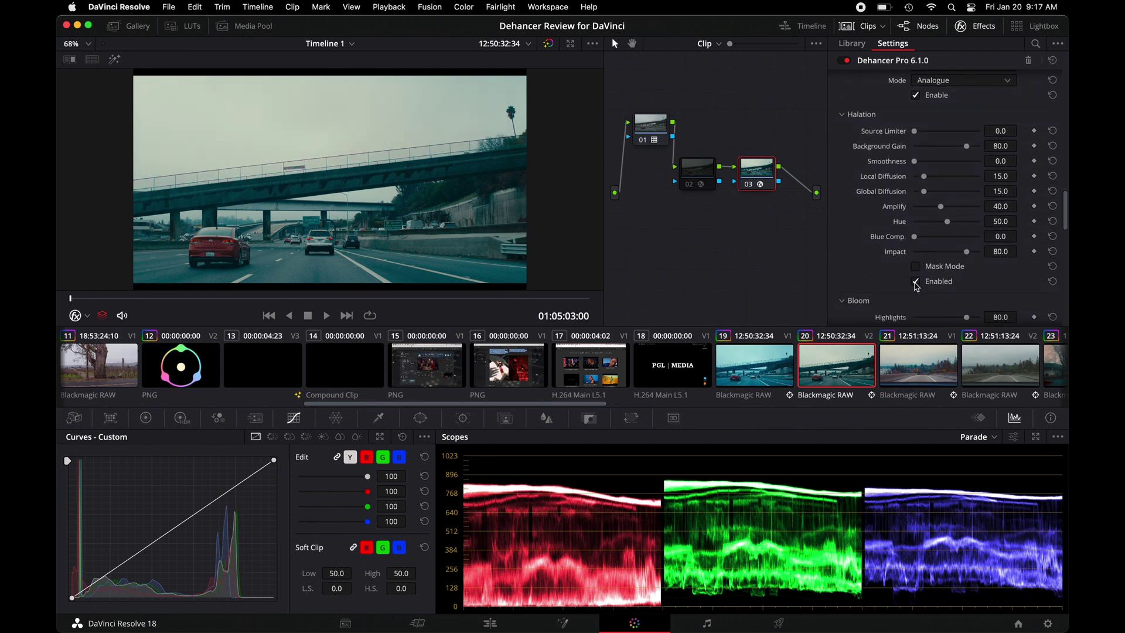
left_click(916, 267)
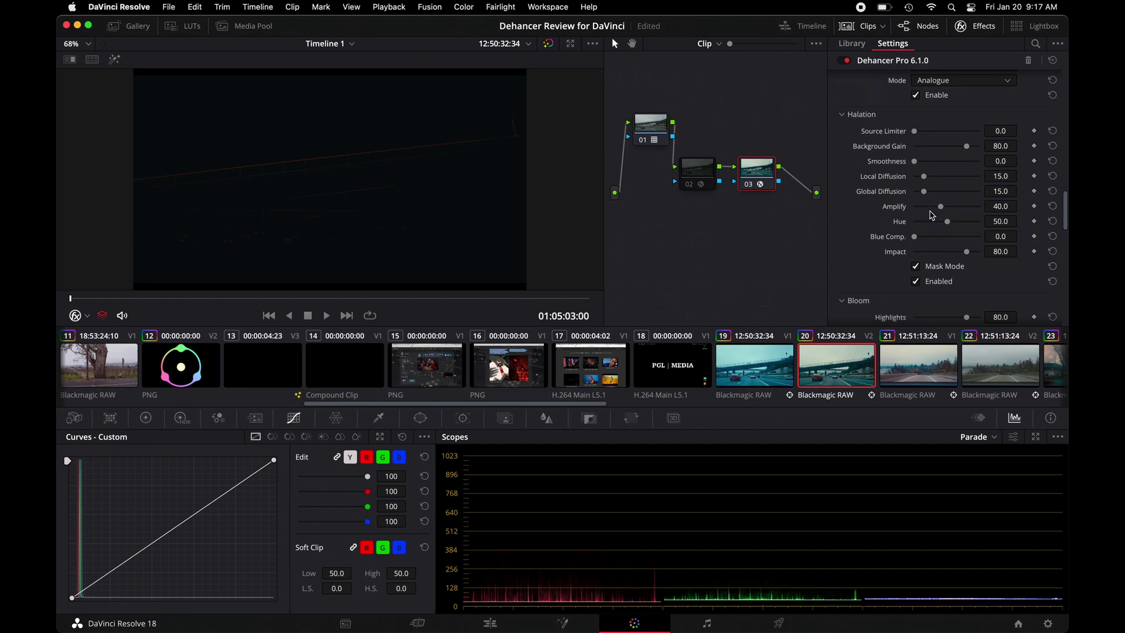
left_click_drag(941, 206, 987, 209)
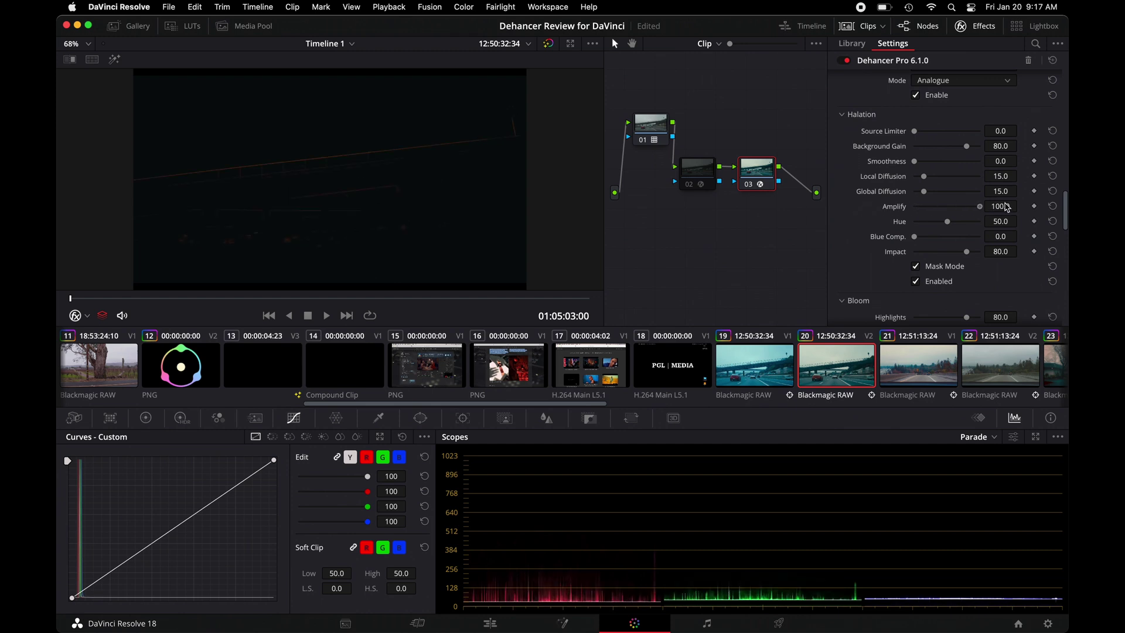
left_click(1053, 206)
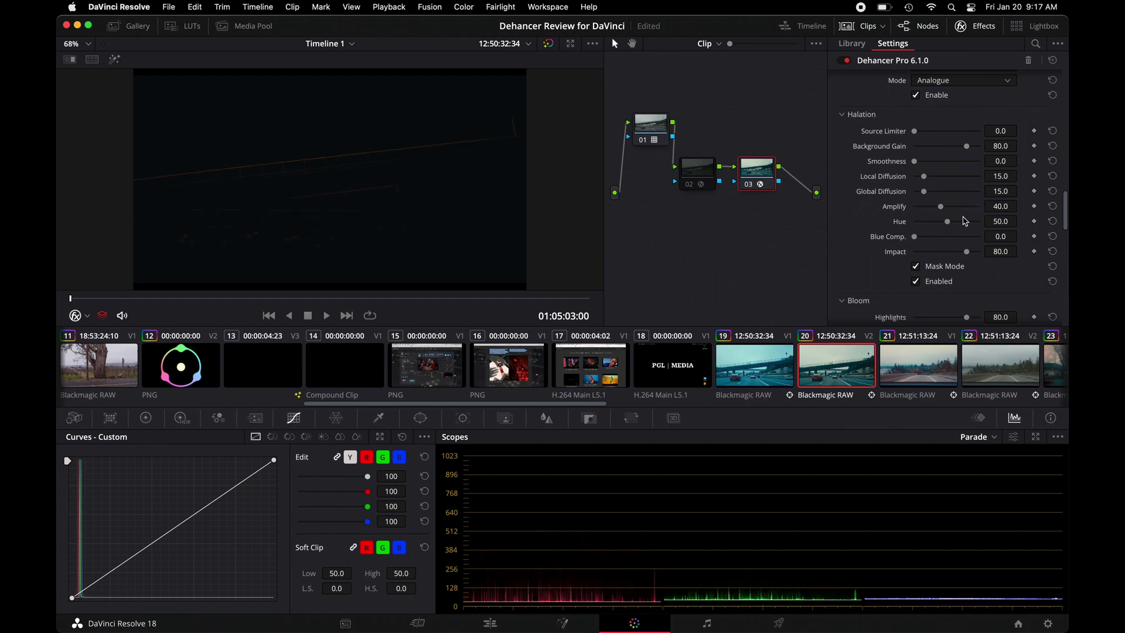
mouse_move(947, 224)
left_mouse_down()
mouse_move(936, 226)
mouse_move(964, 227)
left_mouse_up()
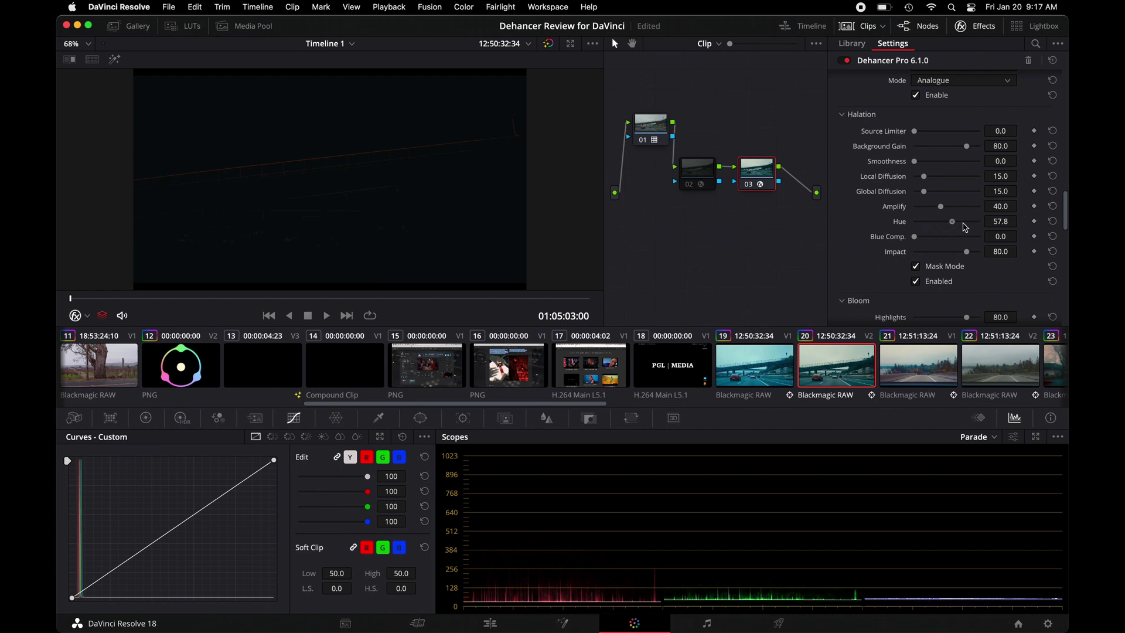
left_click(1053, 221)
Set Halation Background Gain and Amplify to 100 and turn Mask Mode off
left_click_drag(915, 132, 893, 139)
left_click_drag(944, 211, 992, 209)
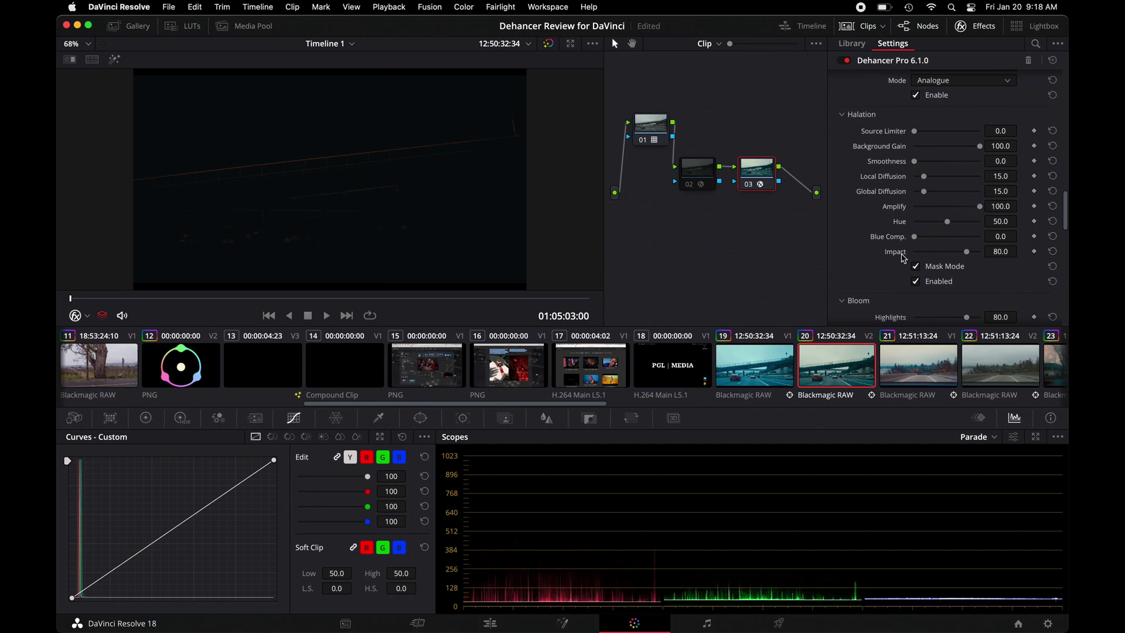
left_click(916, 267)
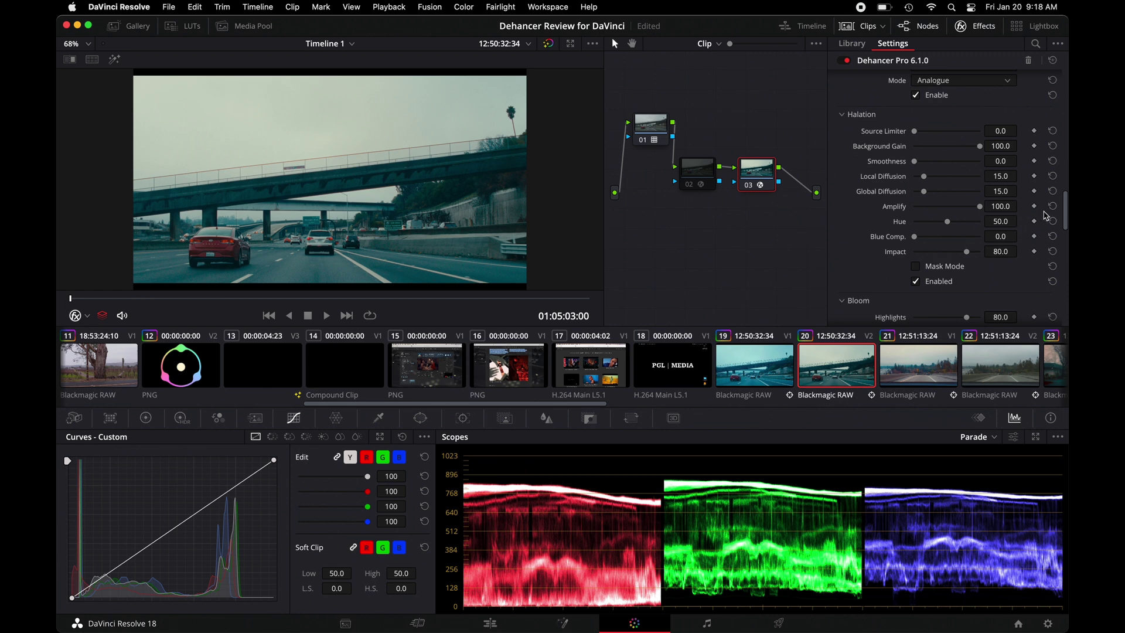
Enable Bloom, try bloom Highlights at 94.5, then restore its 80.0 default
scroll(940, 249, "down", 5)
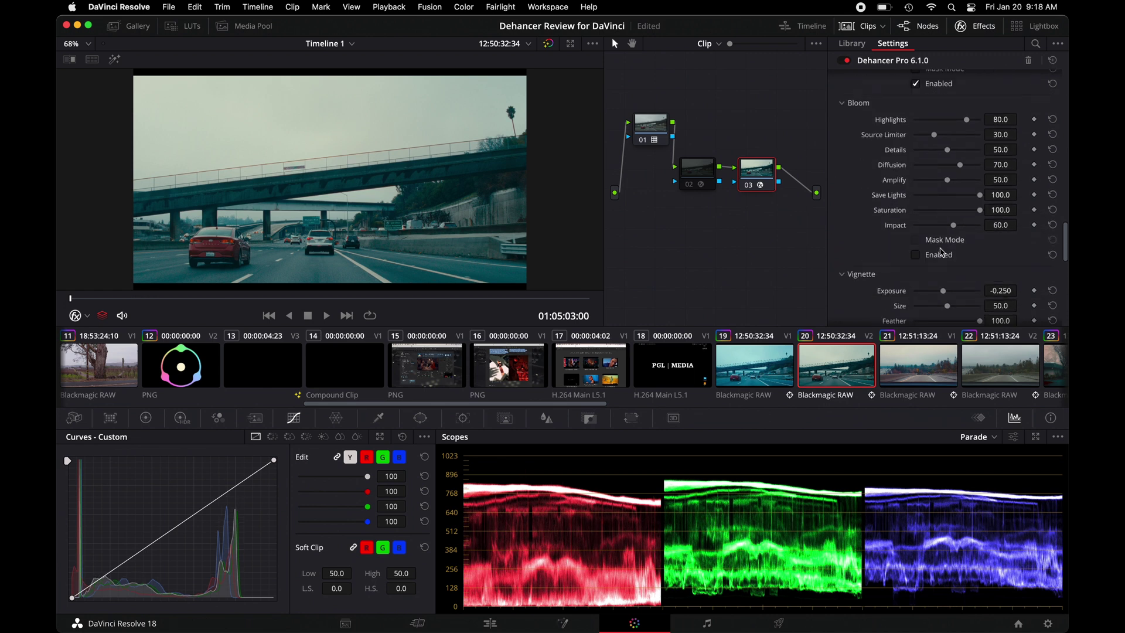
left_click(918, 254)
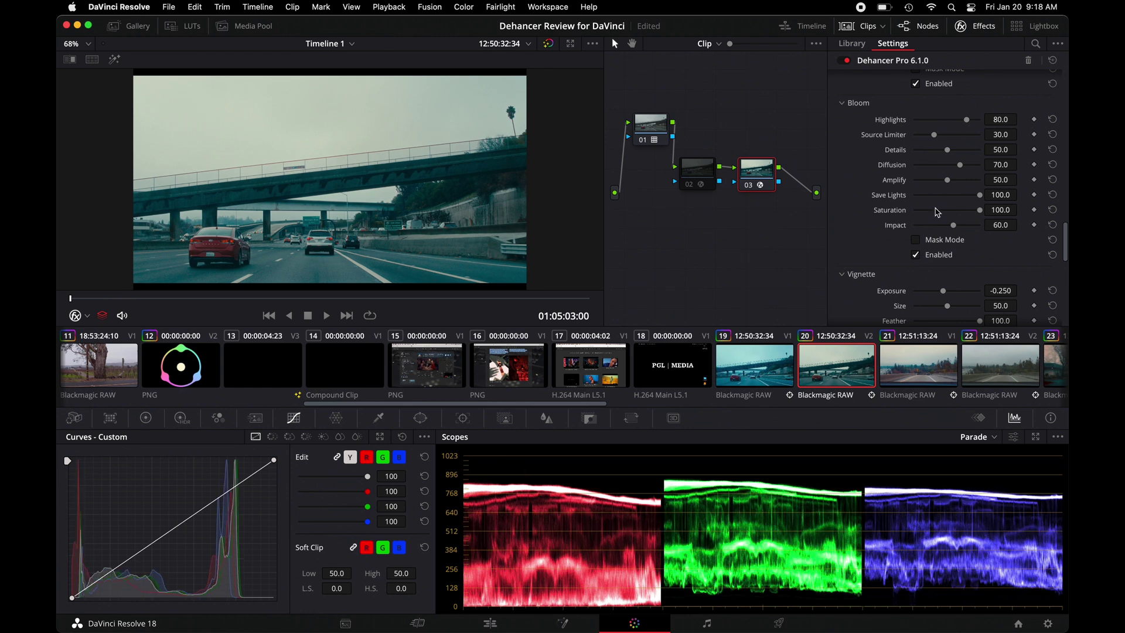
left_click(941, 120)
left_click_drag(938, 124, 977, 127)
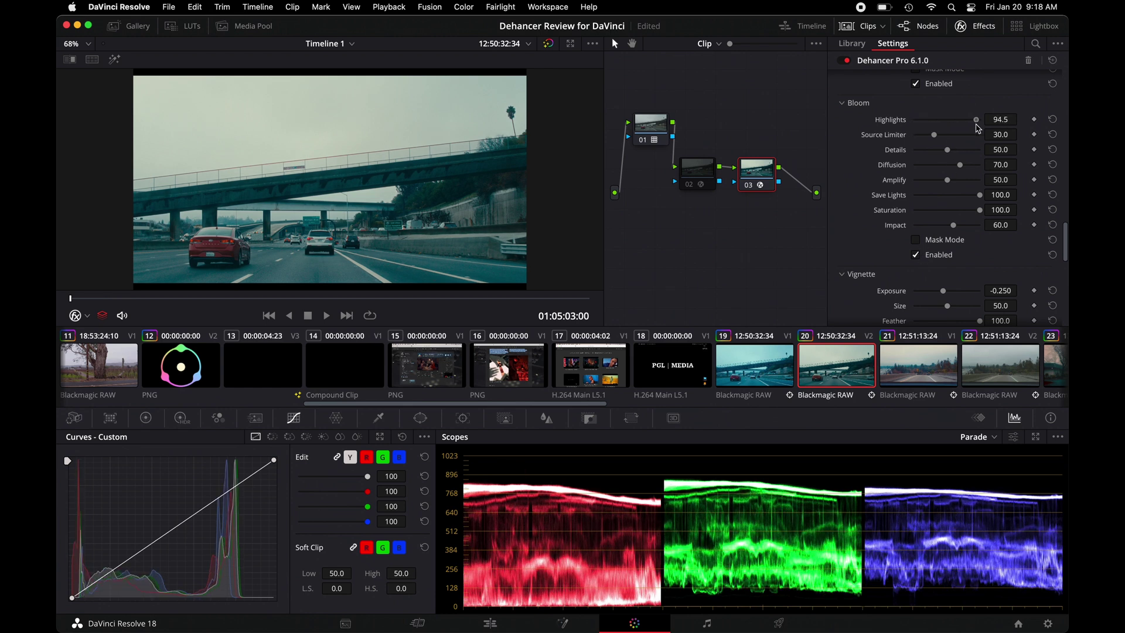
left_click(1052, 120)
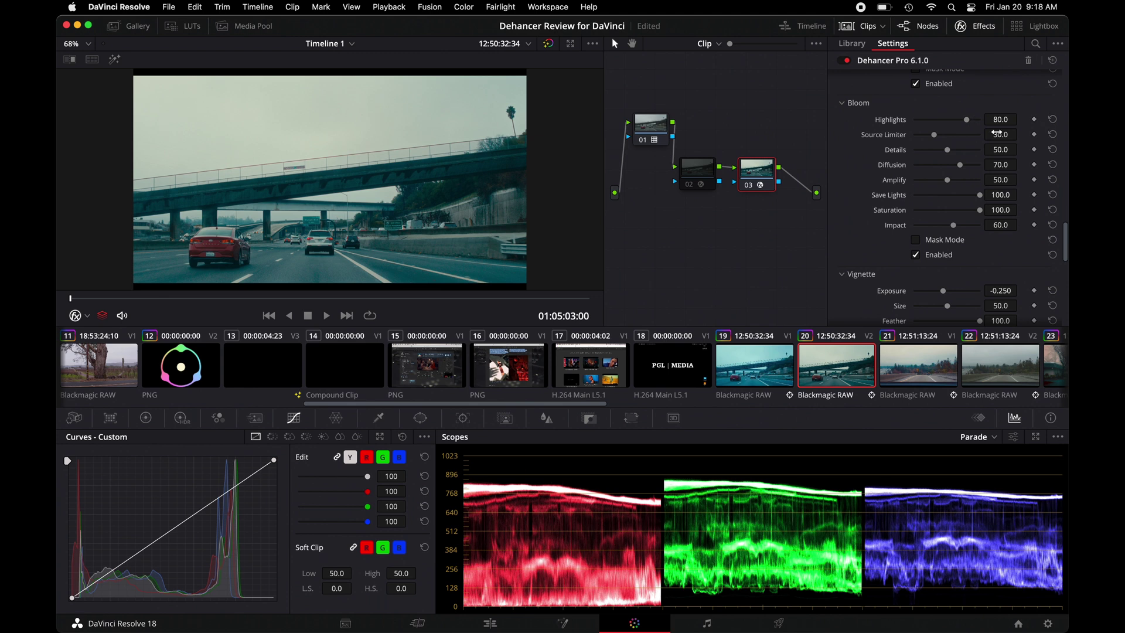
Test bloom Save Lights and Impact with the mask view, then reset them to 100.0 and 60.0
left_click(915, 240)
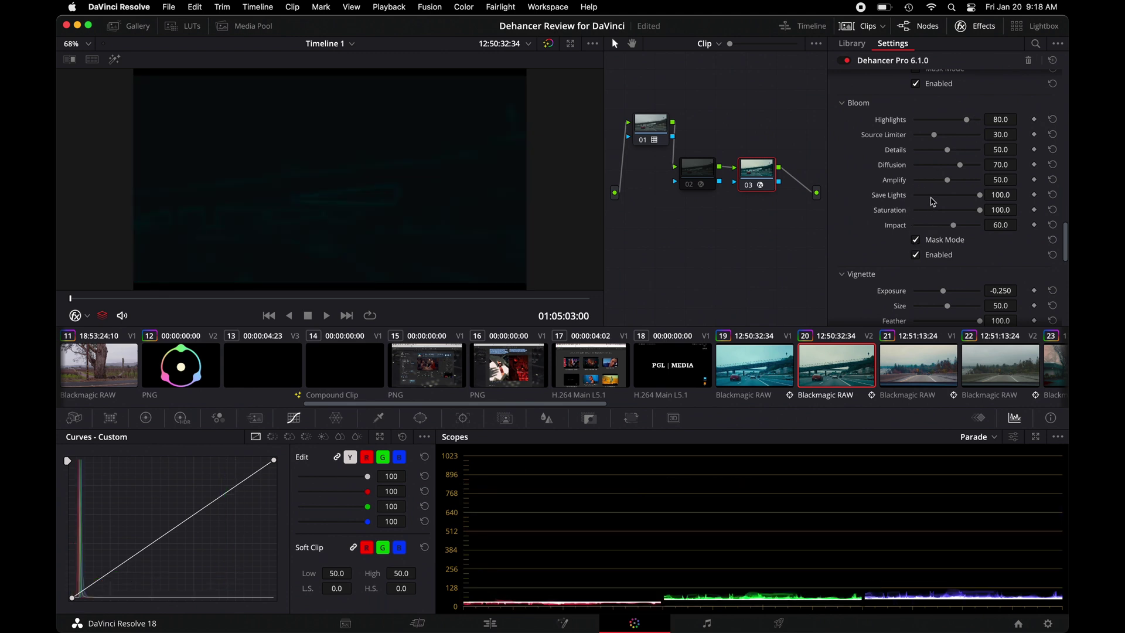
left_click(931, 196)
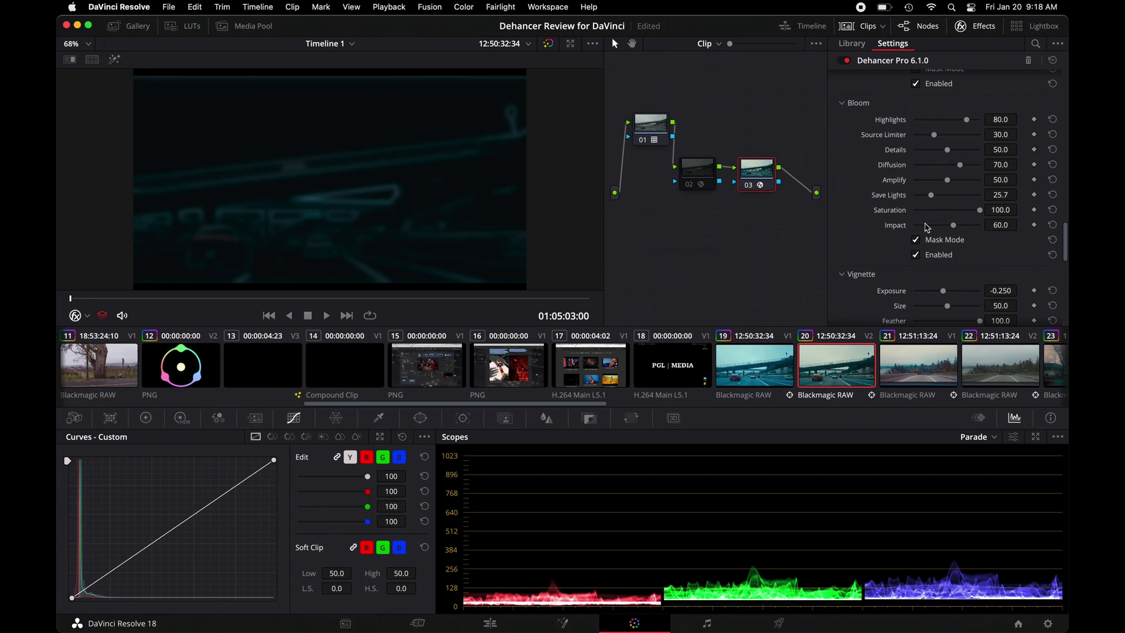
left_click(915, 240)
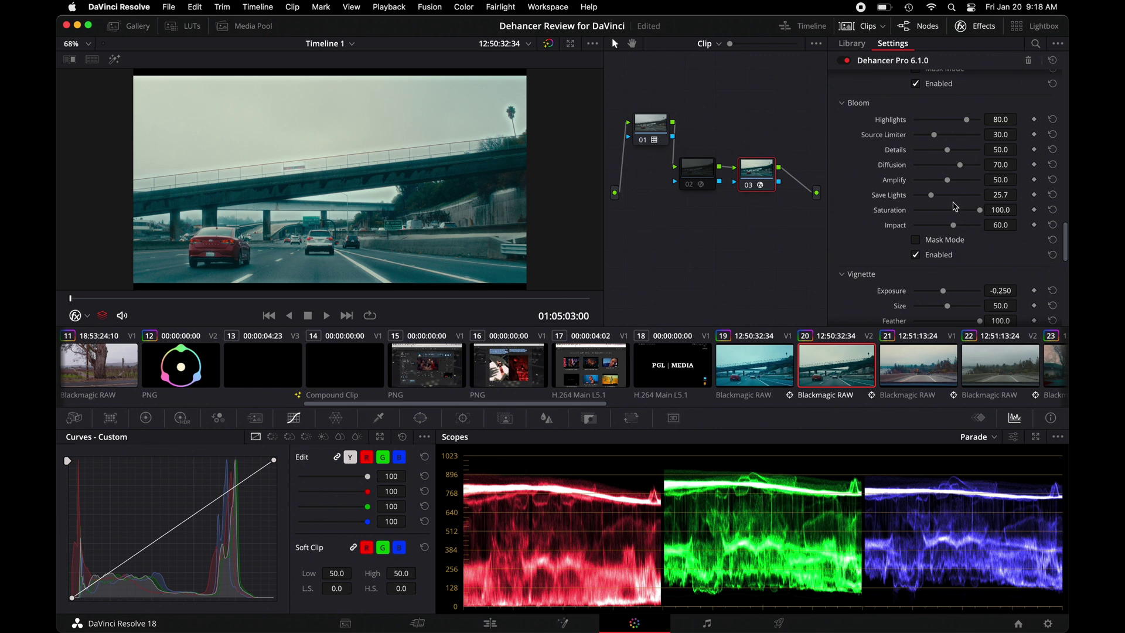
left_click_drag(942, 228, 970, 228)
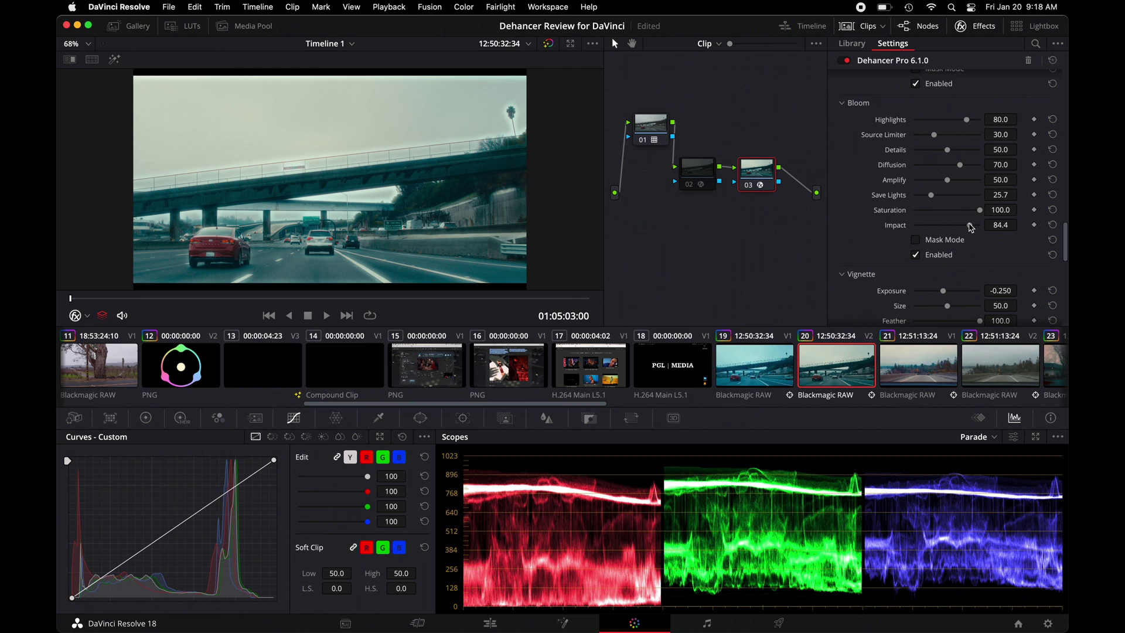
mouse_move(931, 195)
left_mouse_down()
mouse_move(970, 197)
mouse_move(878, 204)
mouse_move(944, 206)
left_mouse_up()
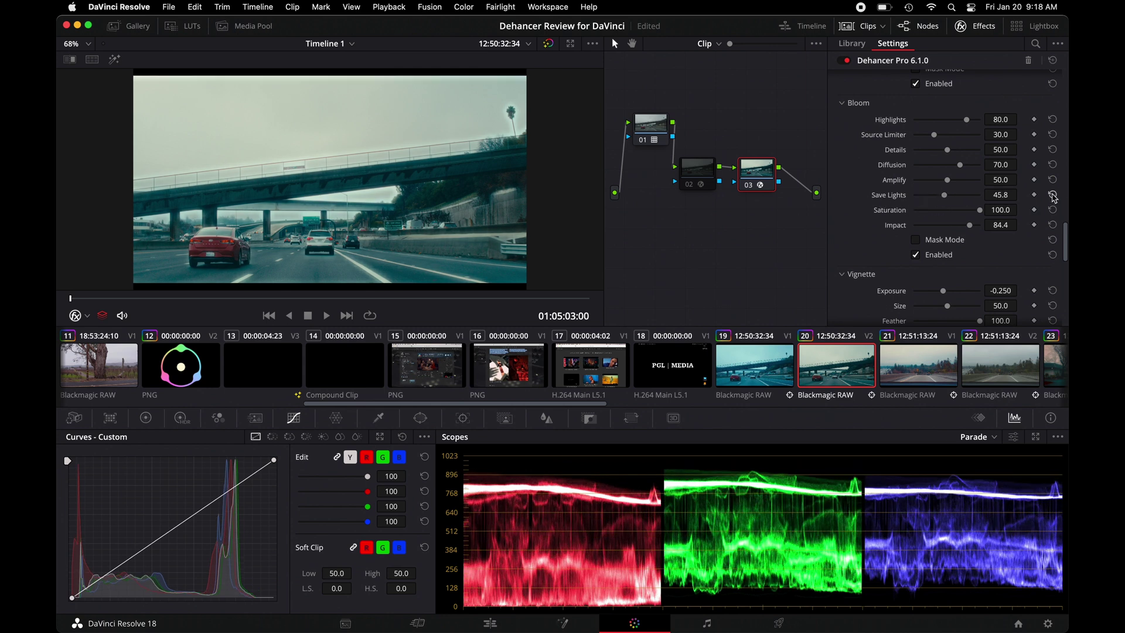
left_click(1052, 196)
left_click(1052, 225)
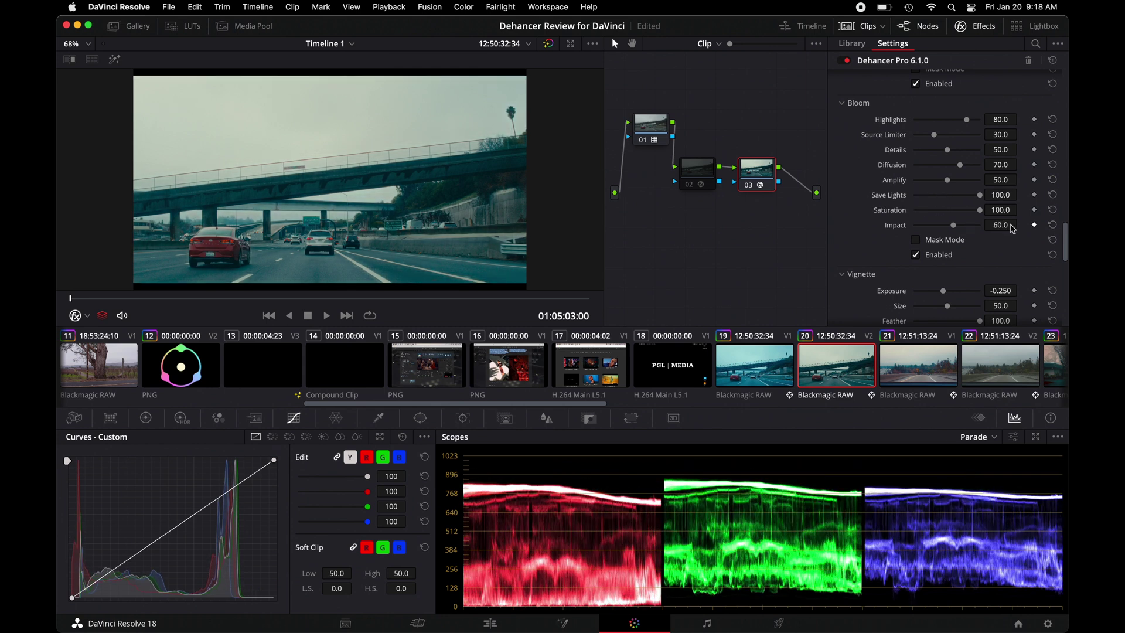
scroll(909, 230, "down", 5)
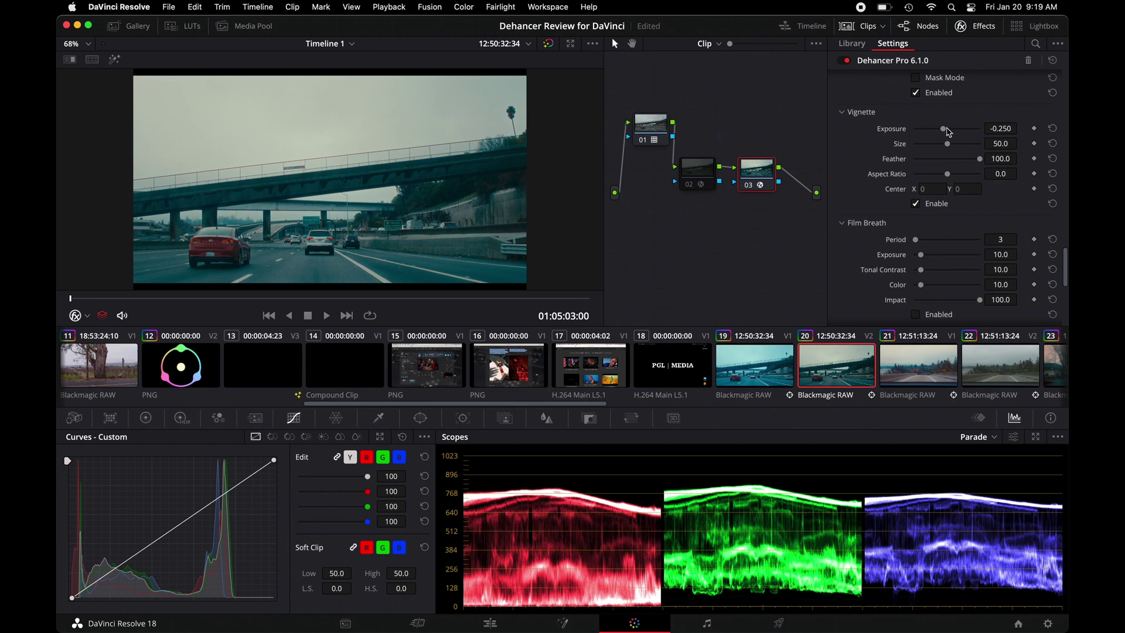
mouse_move(943, 129)
left_mouse_down()
mouse_move(972, 131)
mouse_move(902, 139)
mouse_move(945, 141)
left_mouse_up()
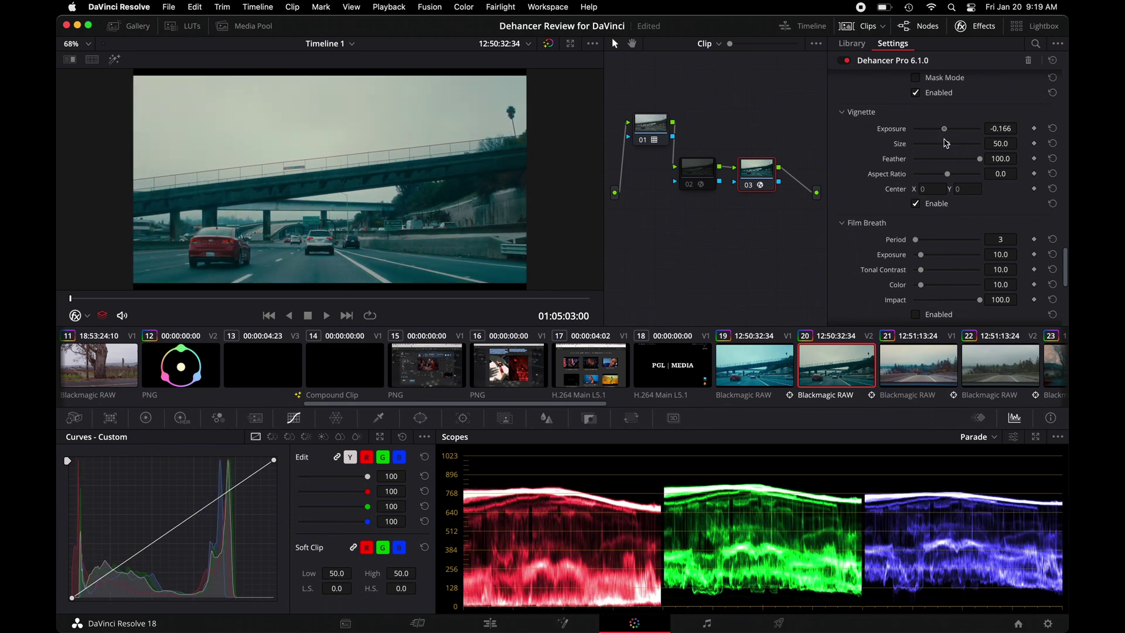
left_click(1052, 129)
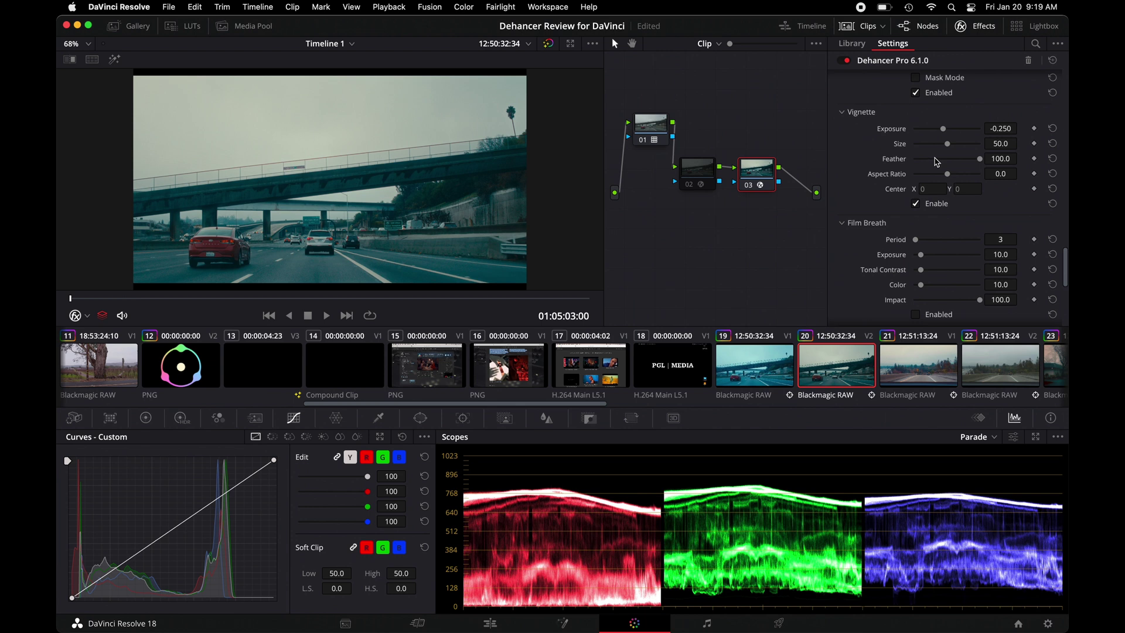
scroll(948, 243, "down", 5)
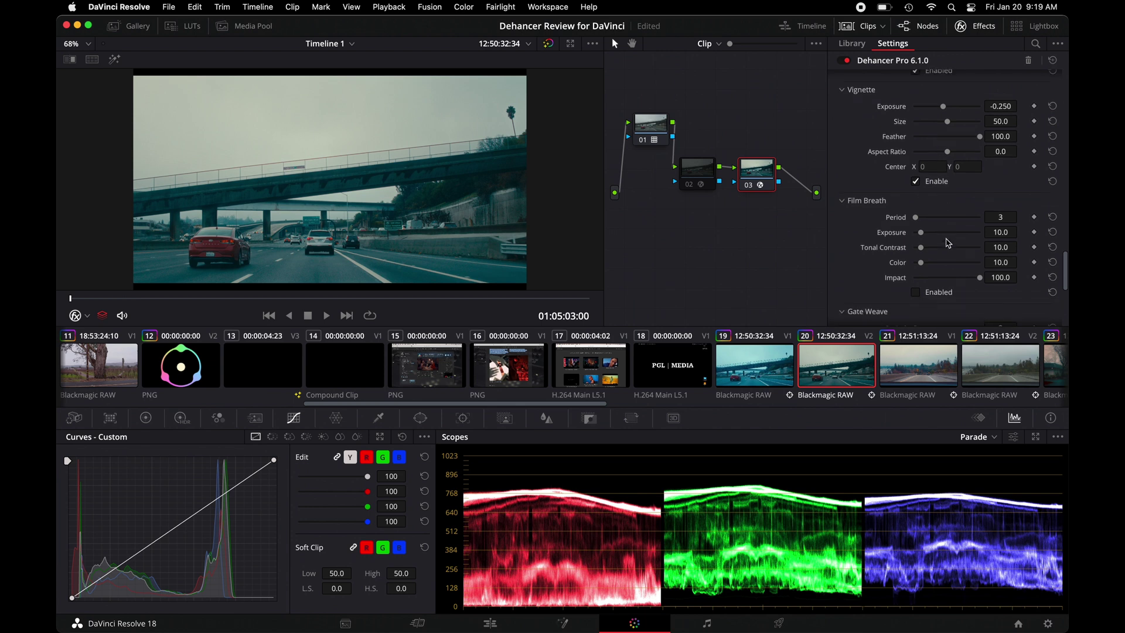
scroll(948, 243, "down", 1)
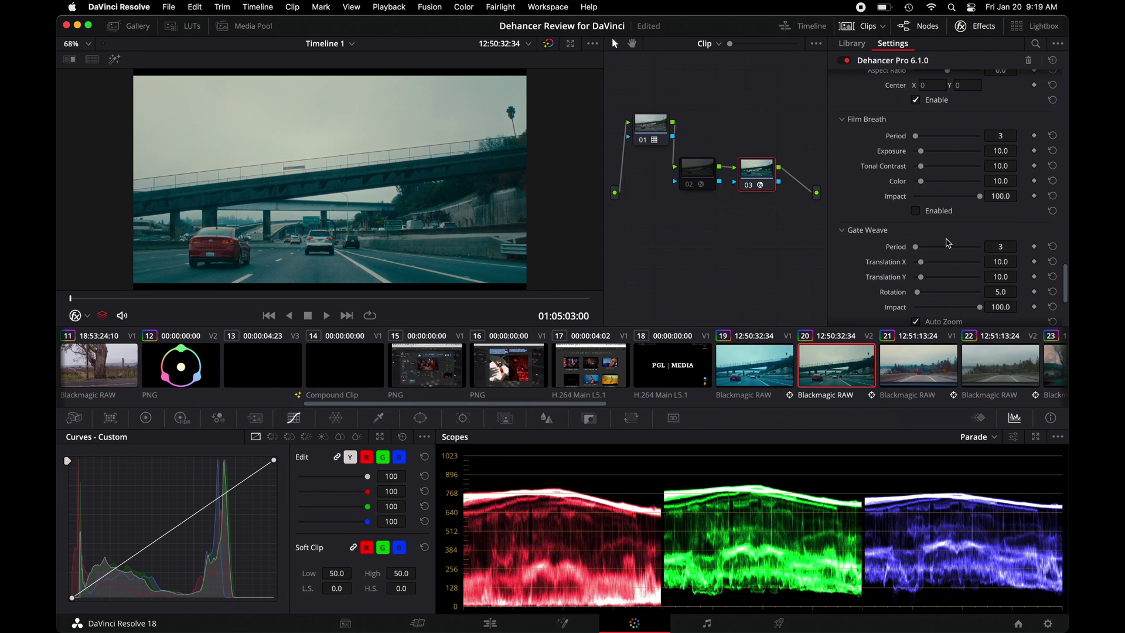
scroll(948, 242, "down", 2)
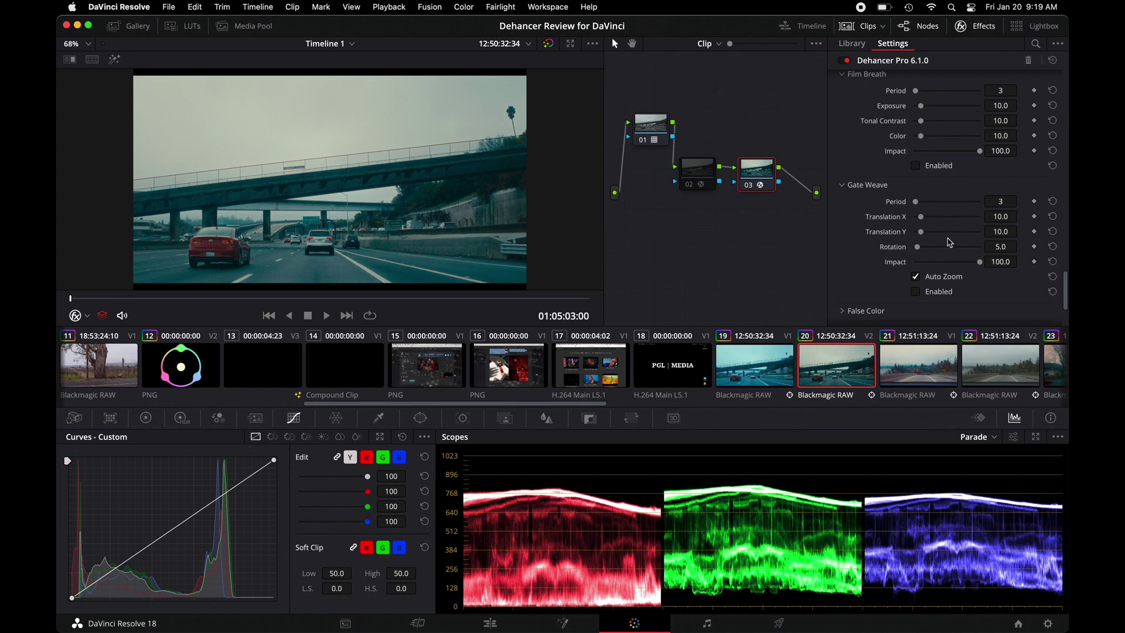
Turn the False Color IRE 16-zone overlay on and then off again
scroll(949, 242, "down", 4)
left_click(909, 213)
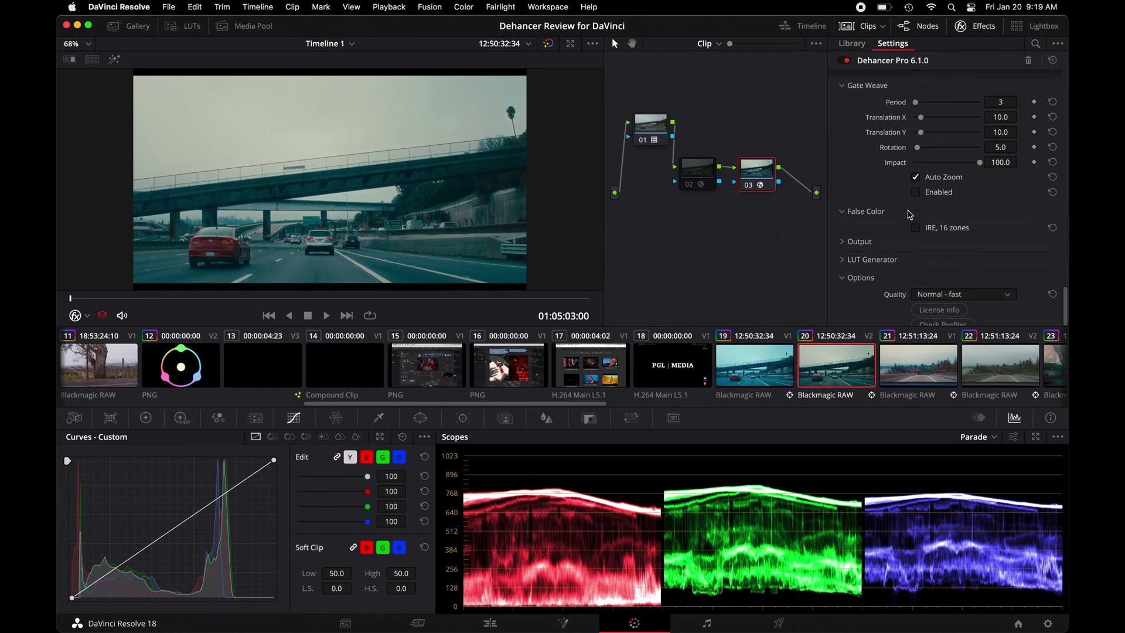
left_click(914, 229)
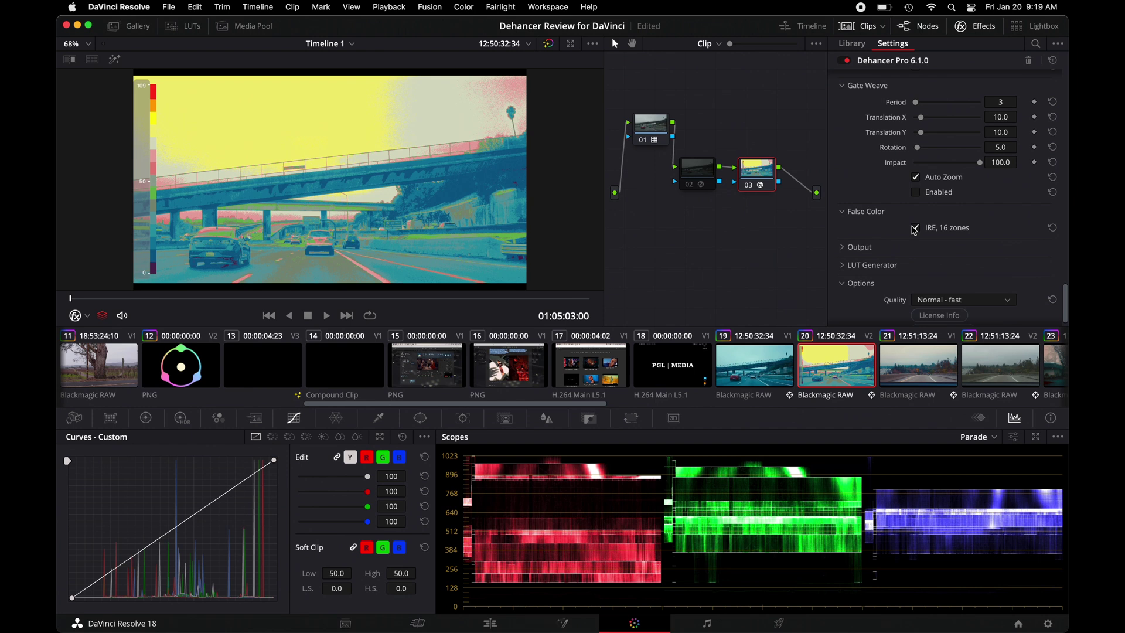
left_click(914, 229)
Set Output Total Impact to 100.0 and show the LUT Generator options (Small 17x17x17, Normal - fast)
left_click(844, 249)
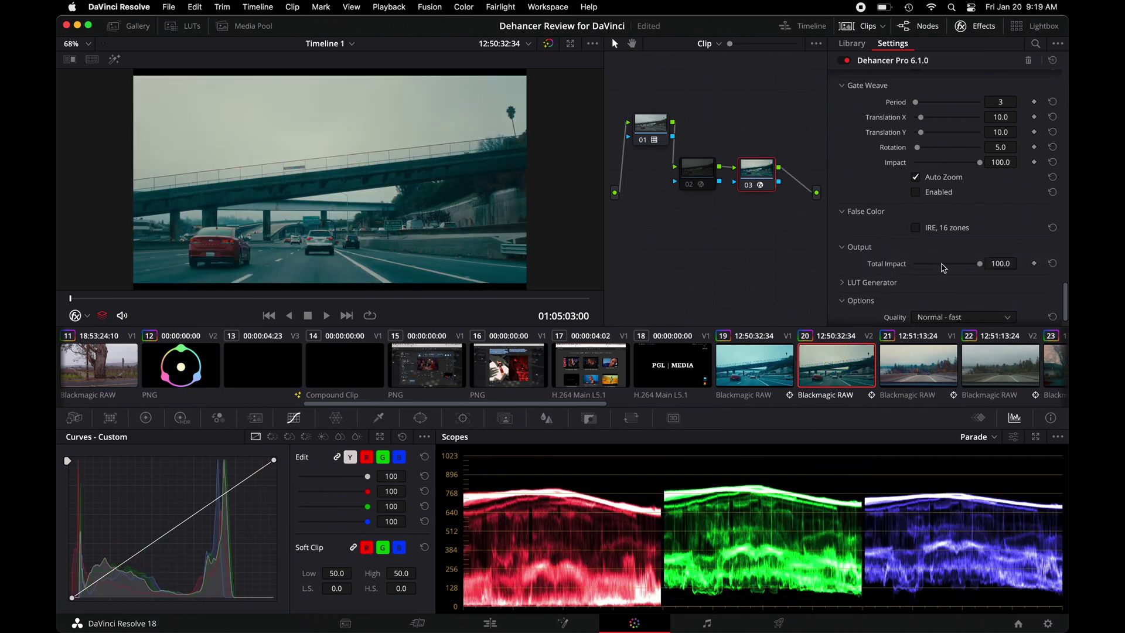
mouse_move(953, 264)
left_mouse_down()
mouse_move(990, 265)
mouse_move(937, 267)
mouse_move(948, 268)
left_mouse_up()
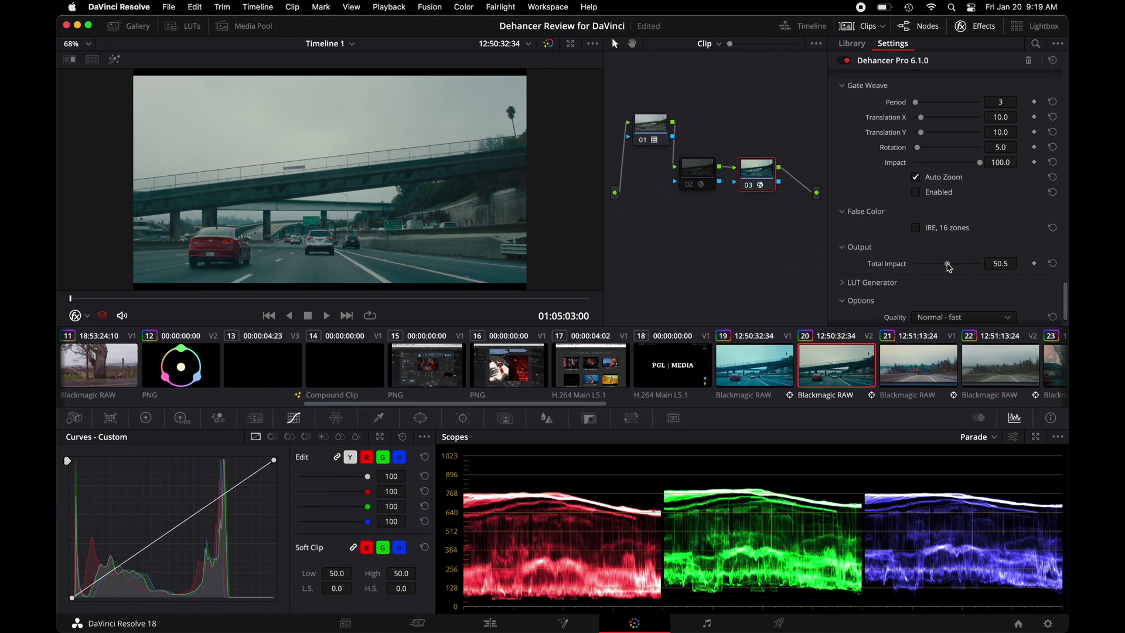
left_click_drag(949, 268, 987, 265)
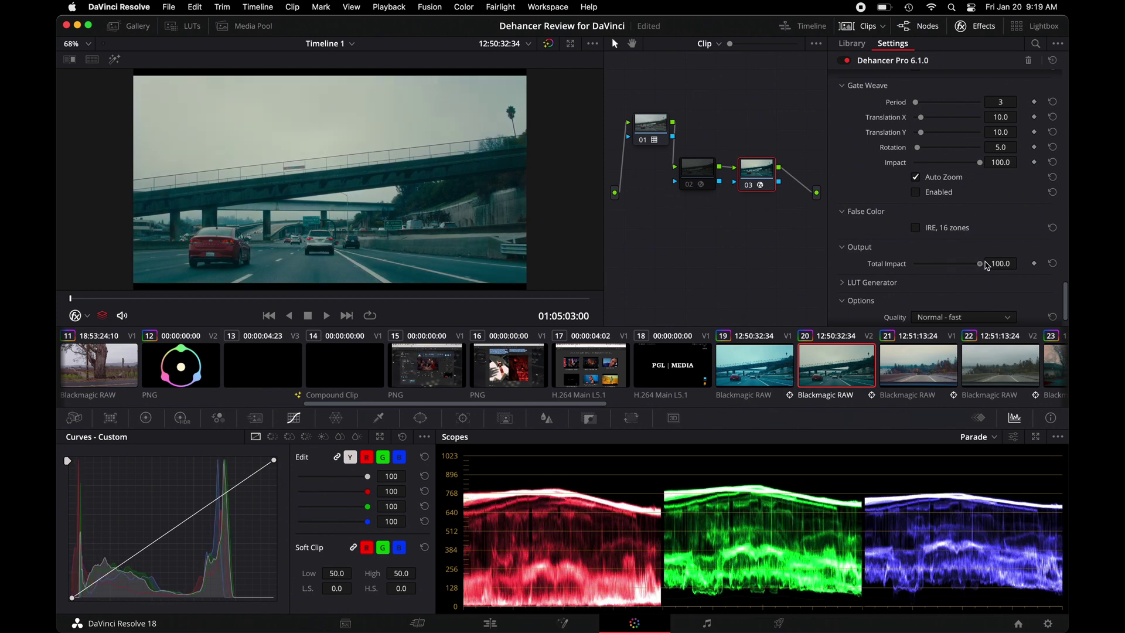
scroll(948, 283, "down", 2)
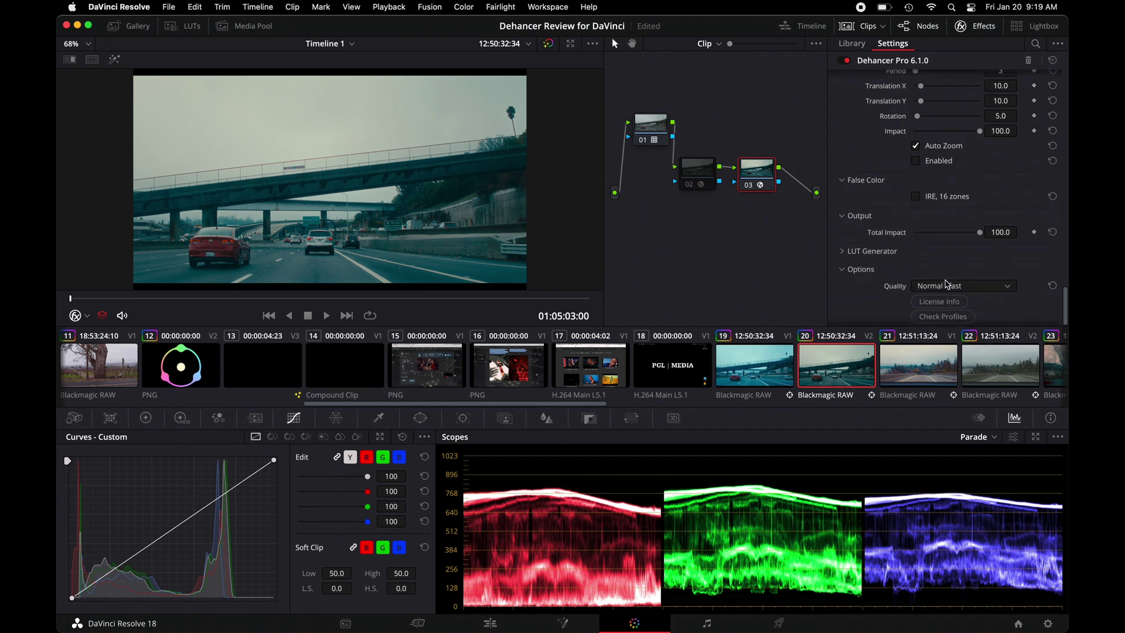
left_click(841, 248)
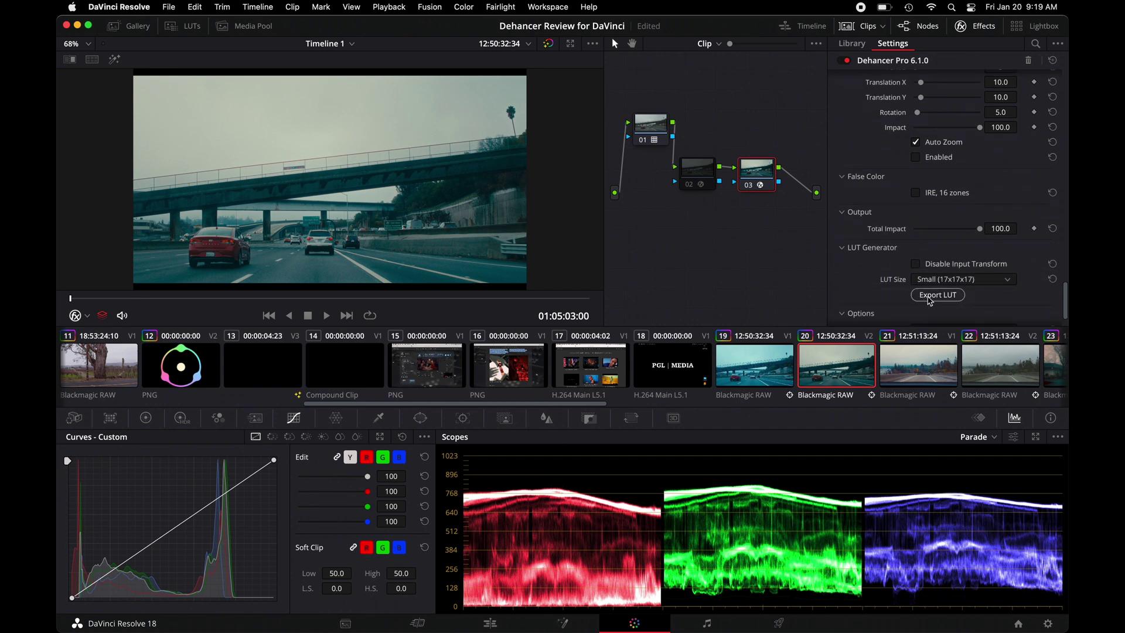
scroll(959, 300, "down", 3)
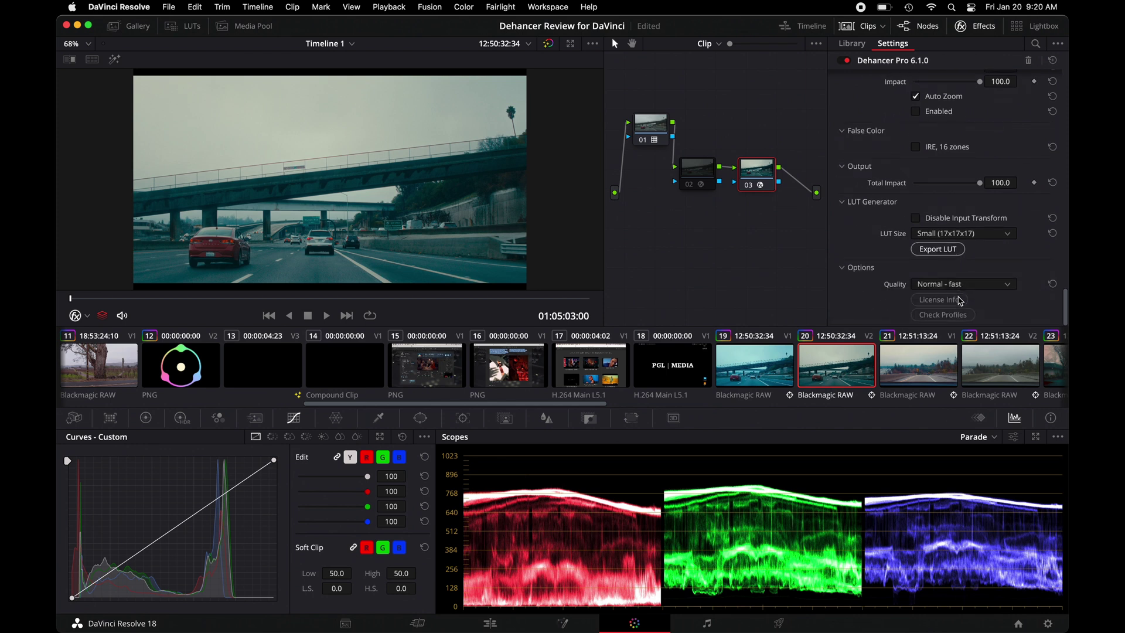